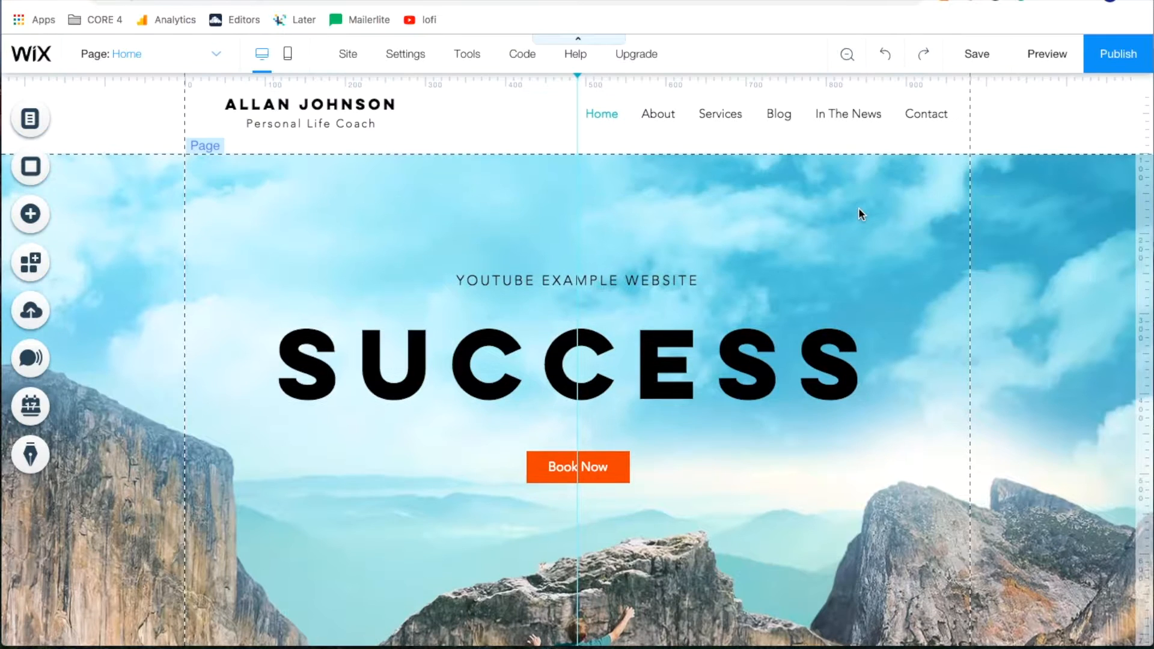
Look through the home page from the hero banner down to the services and contact sections
scroll(860, 204, "down", 2)
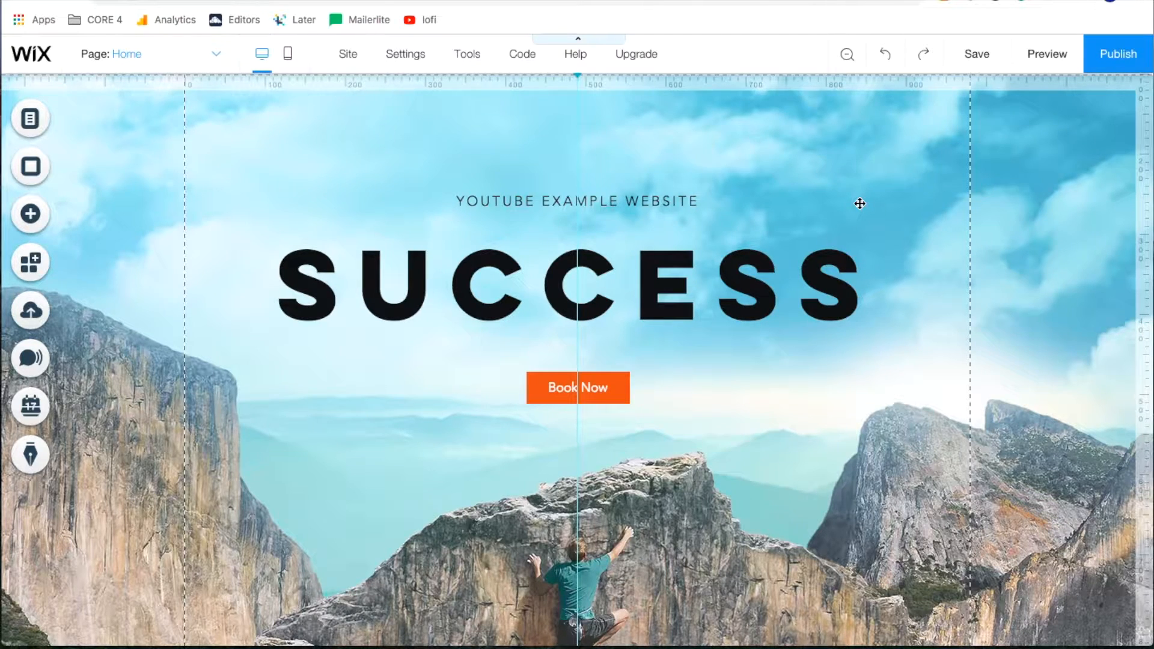
scroll(859, 204, "up", 2)
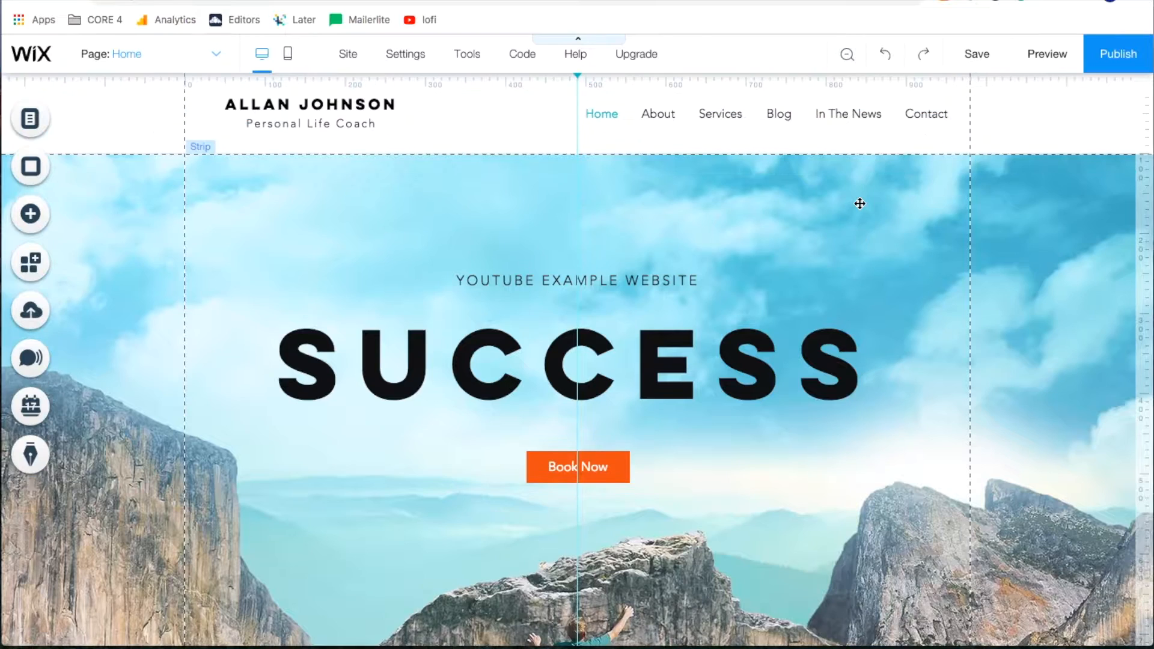
scroll(860, 204, "down", 5)
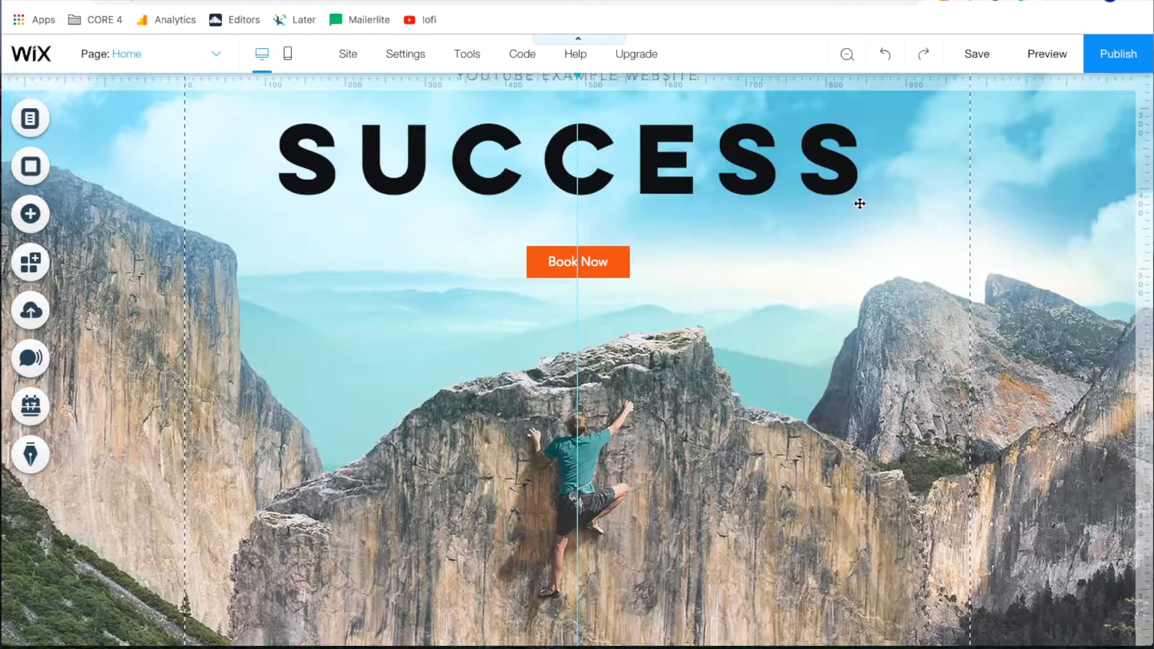
scroll(860, 204, "up", 5)
scroll(859, 204, "down", 5)
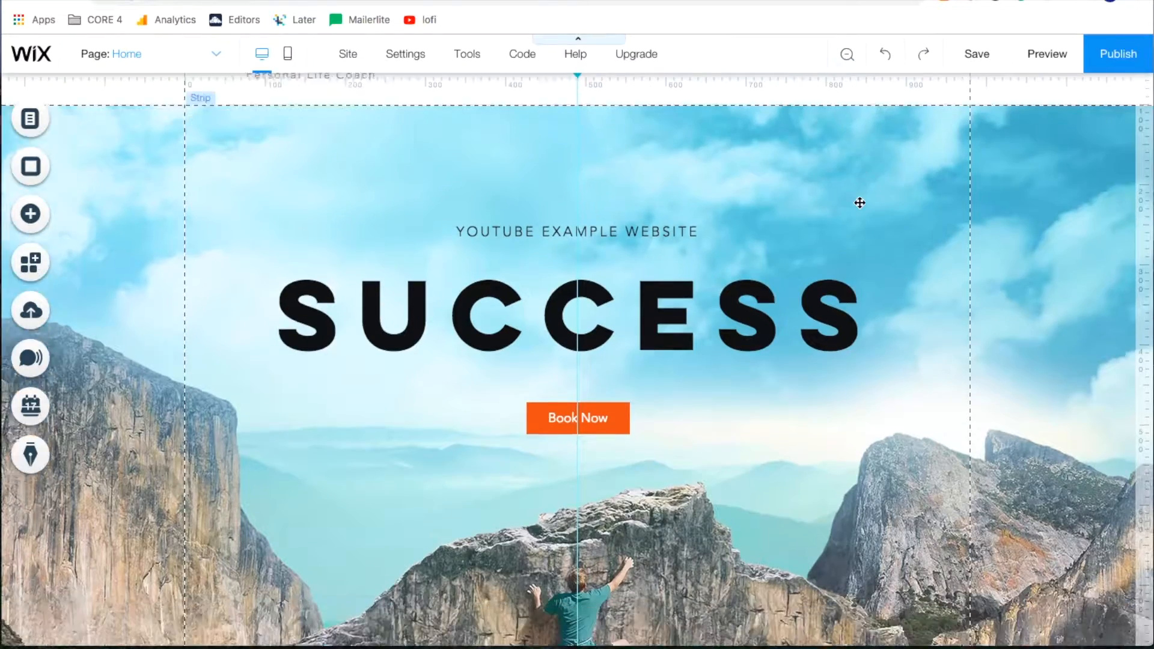
scroll(860, 202, "down", 7)
scroll(860, 202, "up", 12)
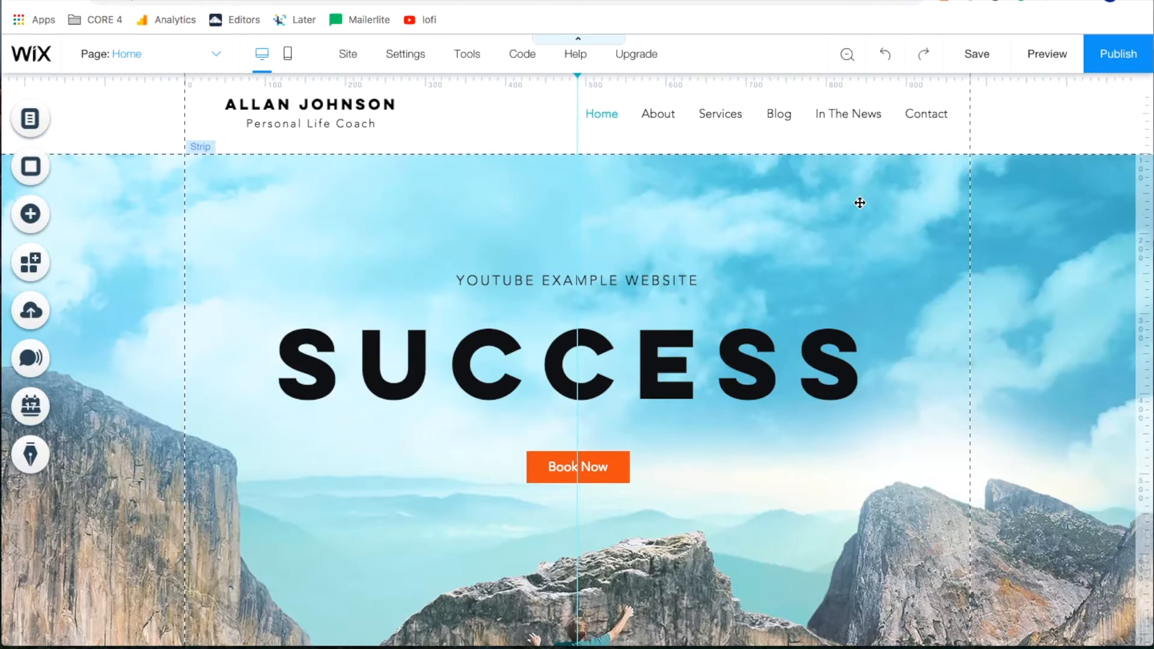
scroll(860, 203, "down", 12)
scroll(860, 203, "down", 15)
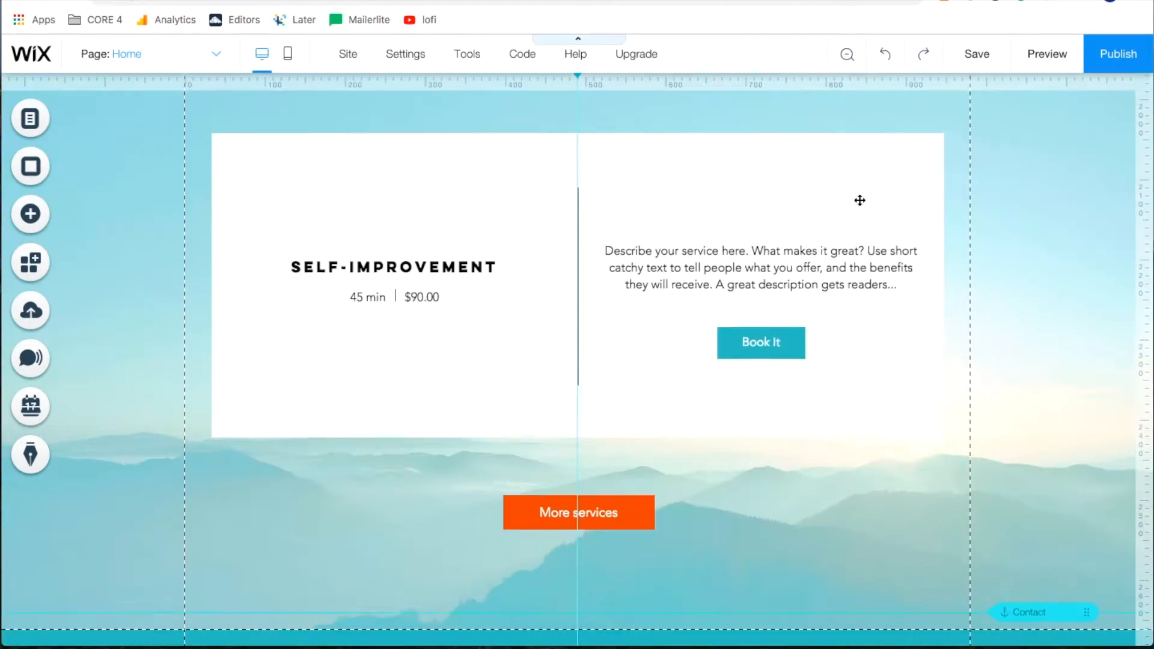
scroll(859, 201, "down", 3)
scroll(860, 200, "up", 4)
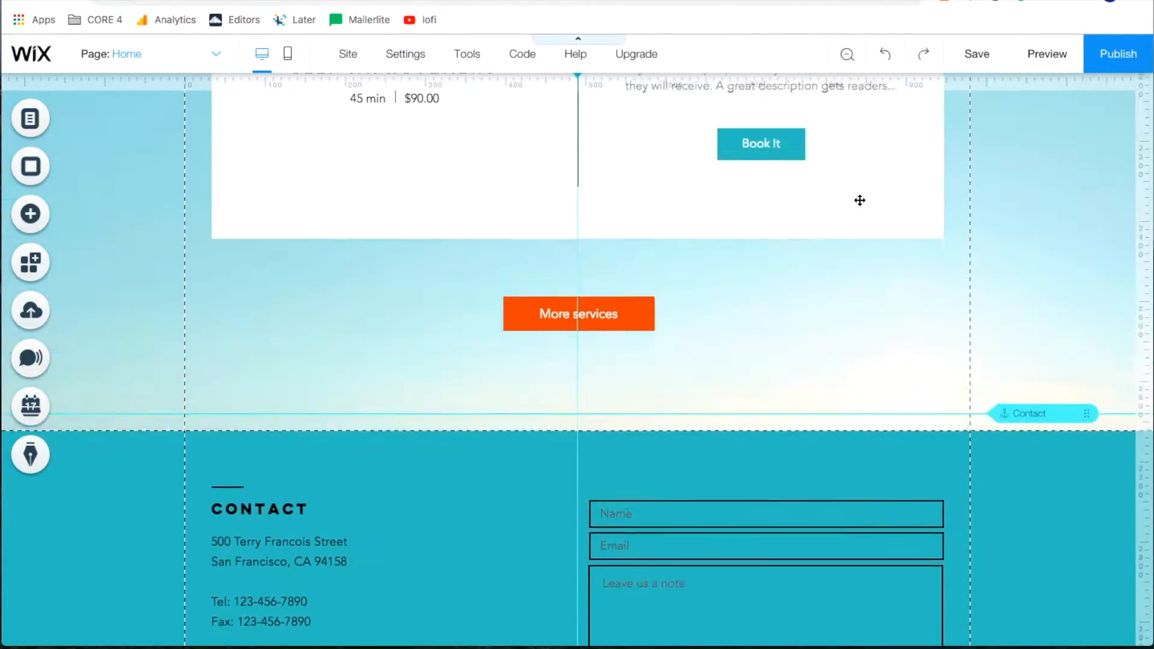
Add a blank white classic strip between the services section and the contact section
left_click(37, 216)
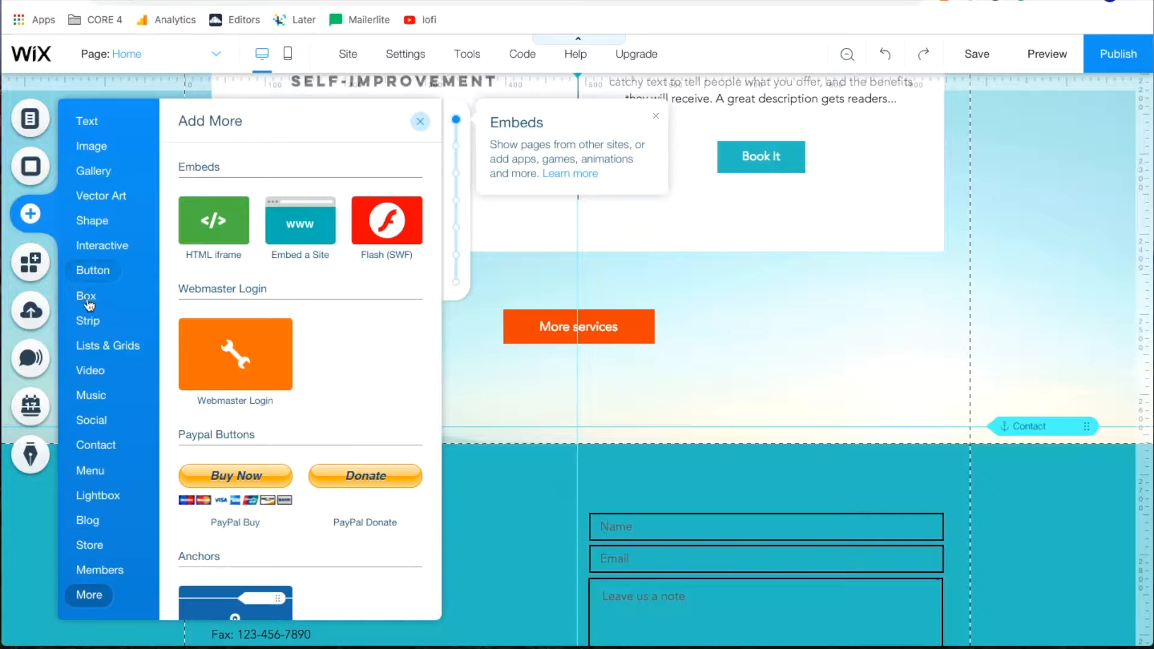
mouse_move(84, 321)
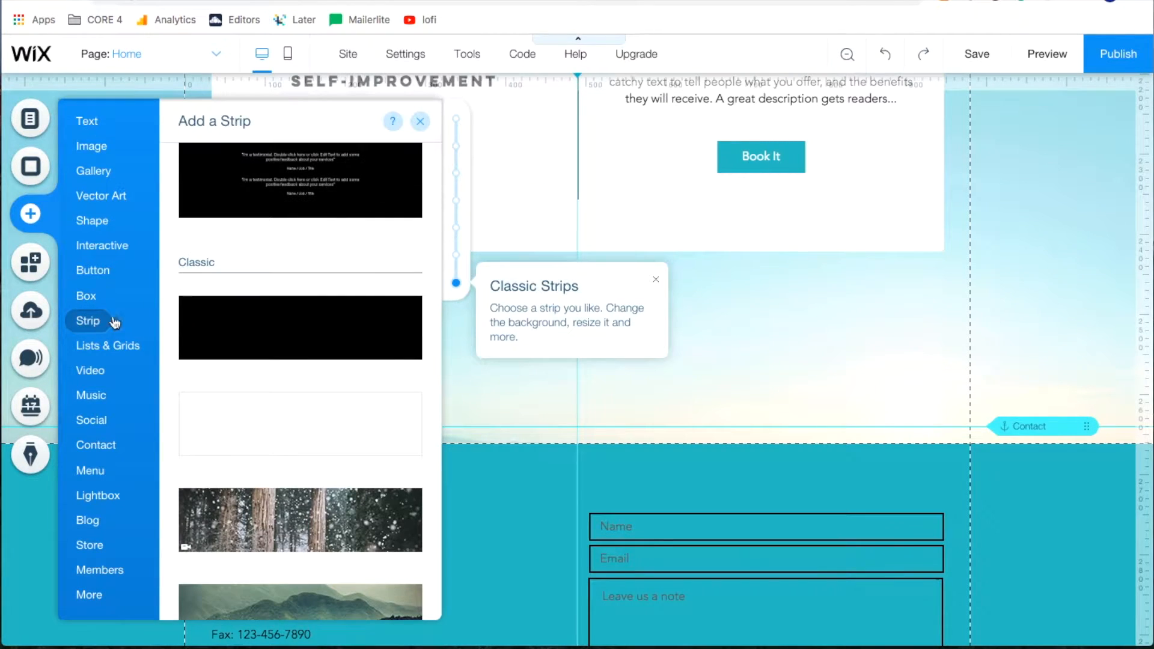
left_click(229, 421)
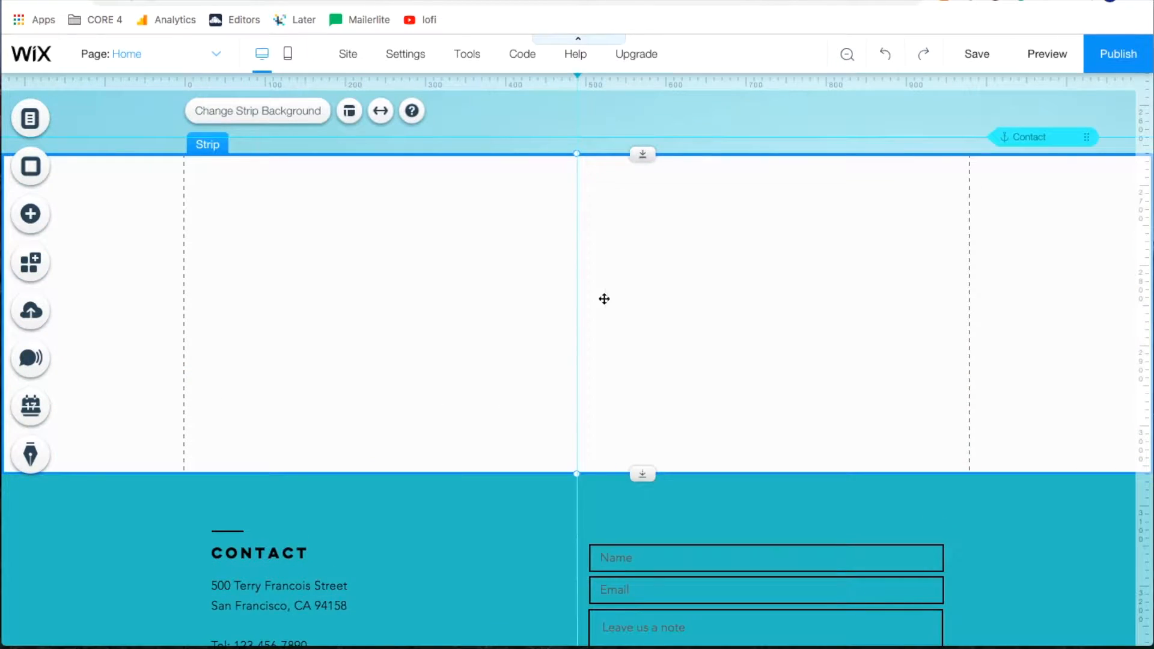
scroll(723, 308, "up", 4)
scroll(723, 308, "down", 4)
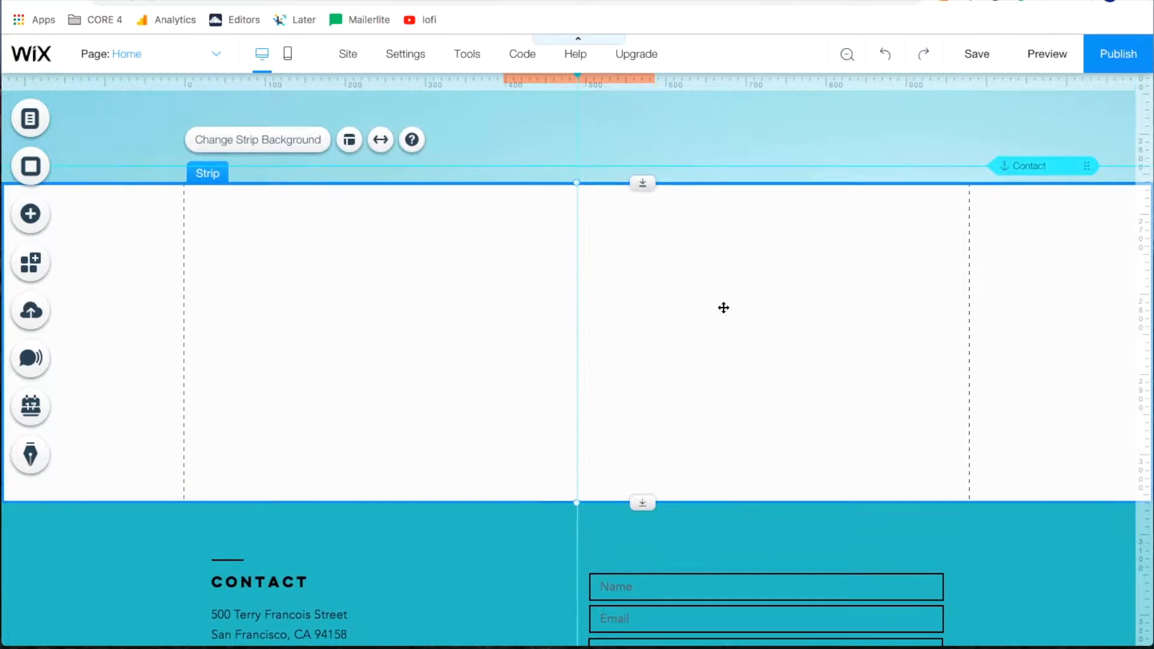
Move the Contact anchor down to the lower edge of the new white strip
left_click_drag(1047, 164, 1002, 487)
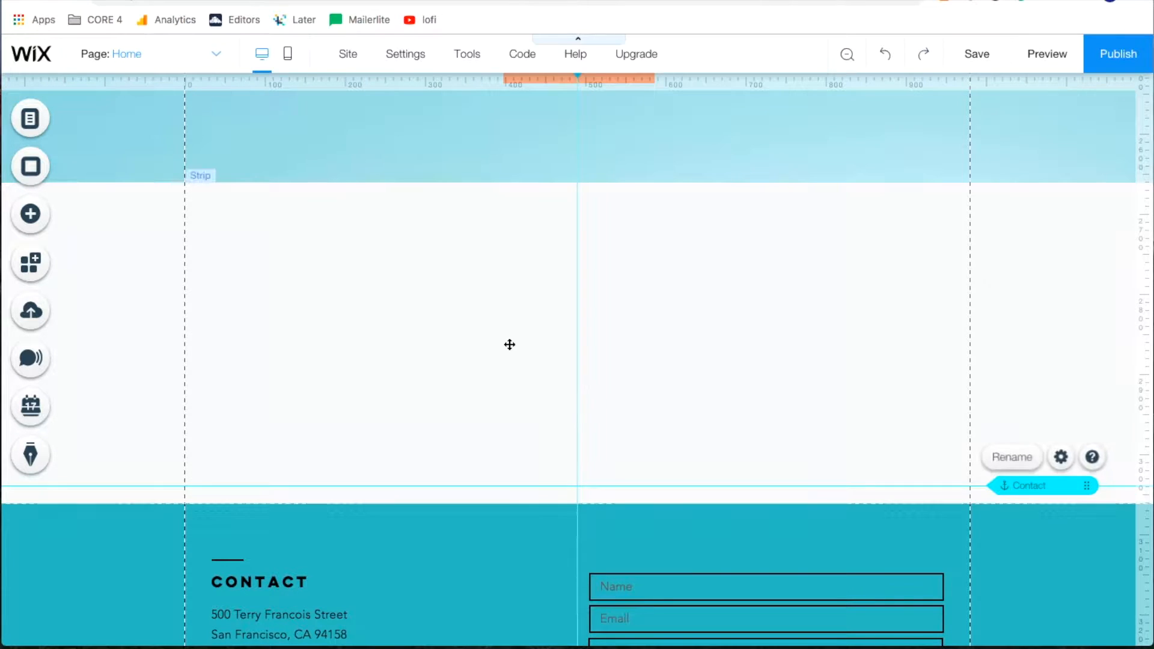
left_click(504, 282)
scroll(442, 227, "up", 5)
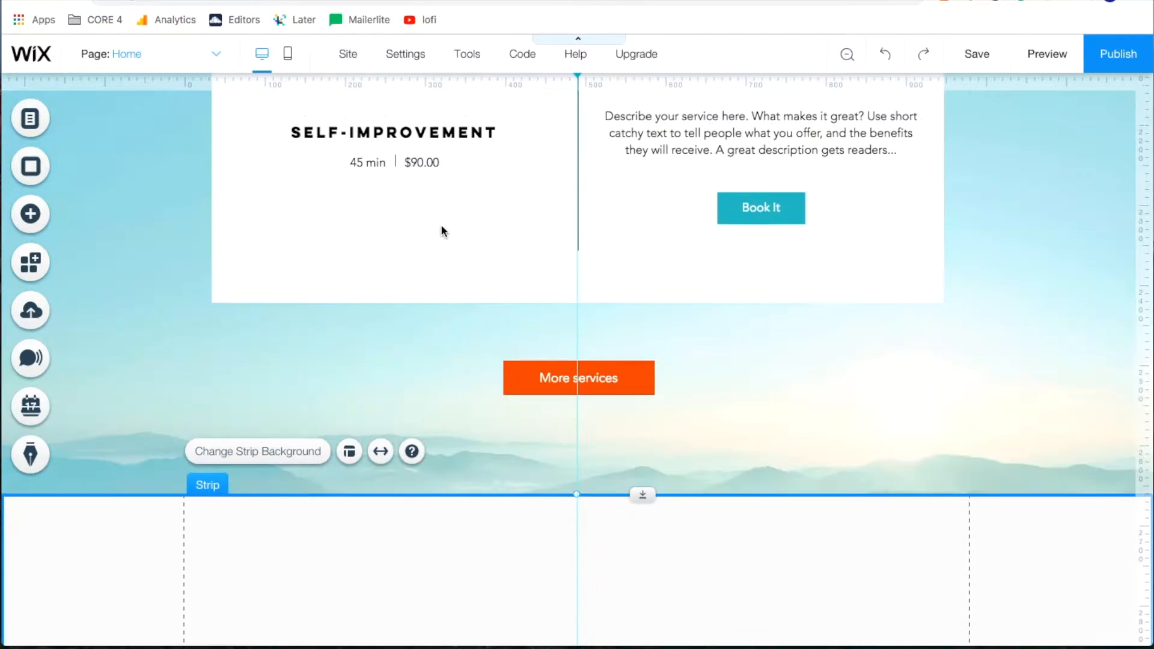
scroll(443, 227, "down", 5)
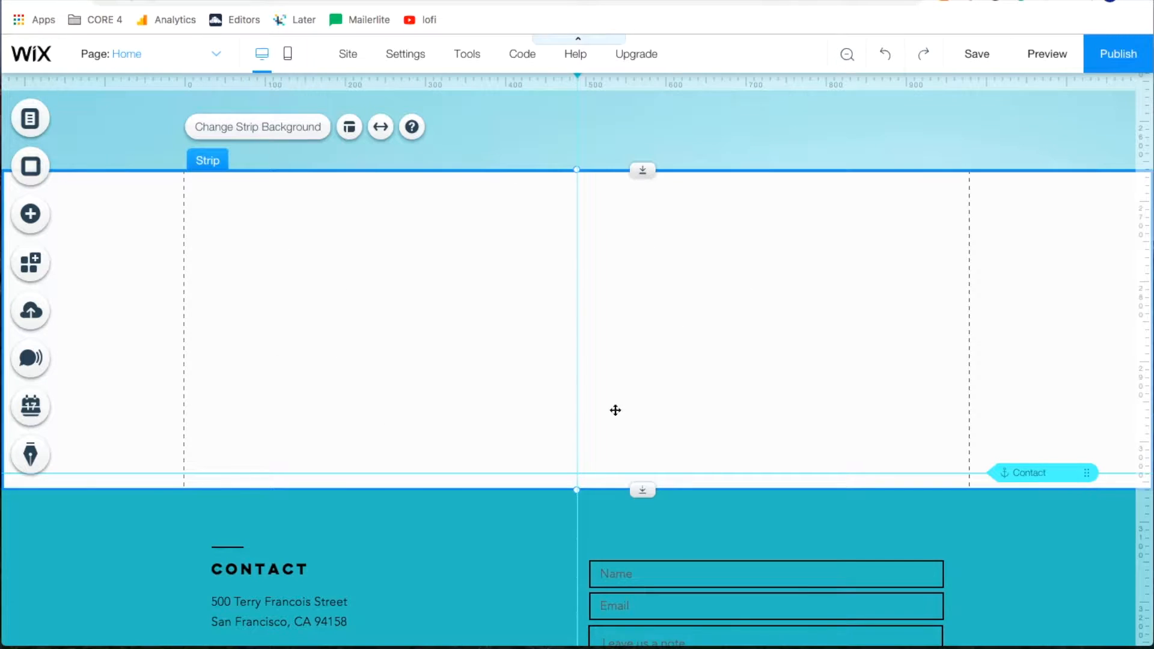
Add an HTML iframe embed to the white strip and move it up to the strip's centre
left_click(32, 214)
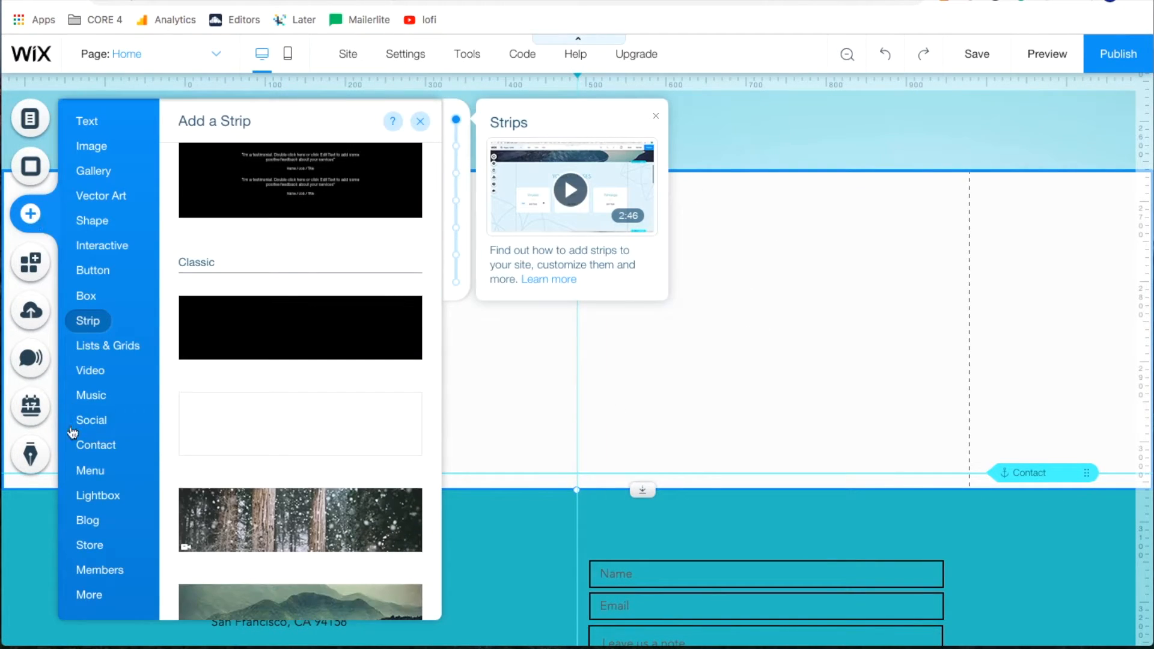
left_click(90, 596)
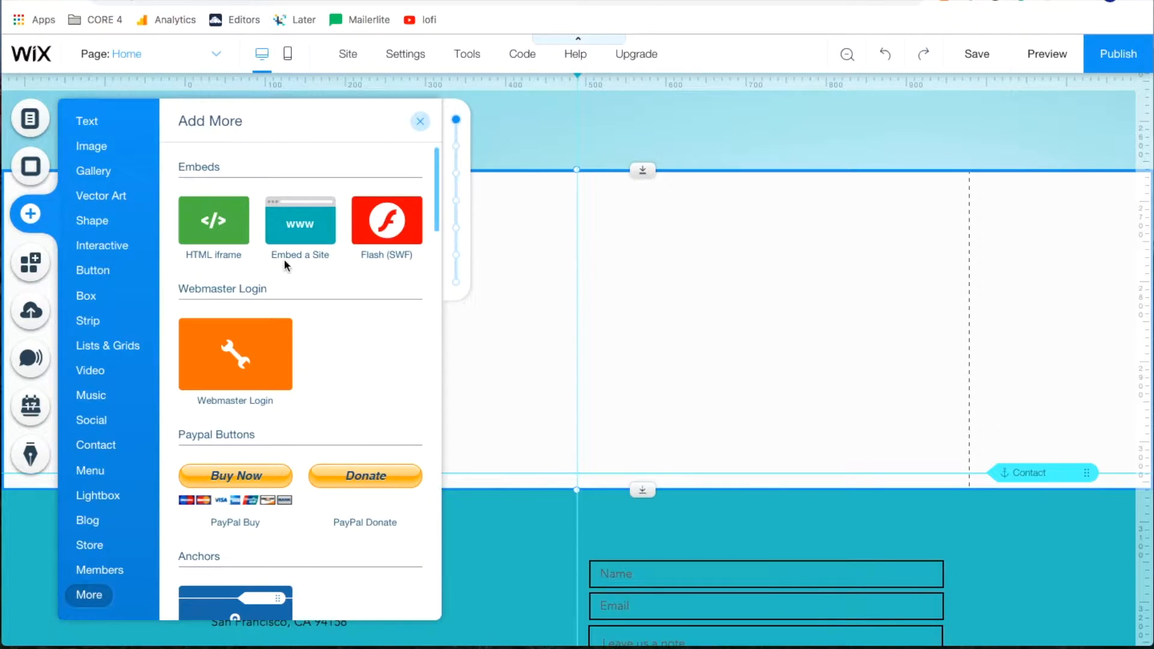
left_click(221, 225)
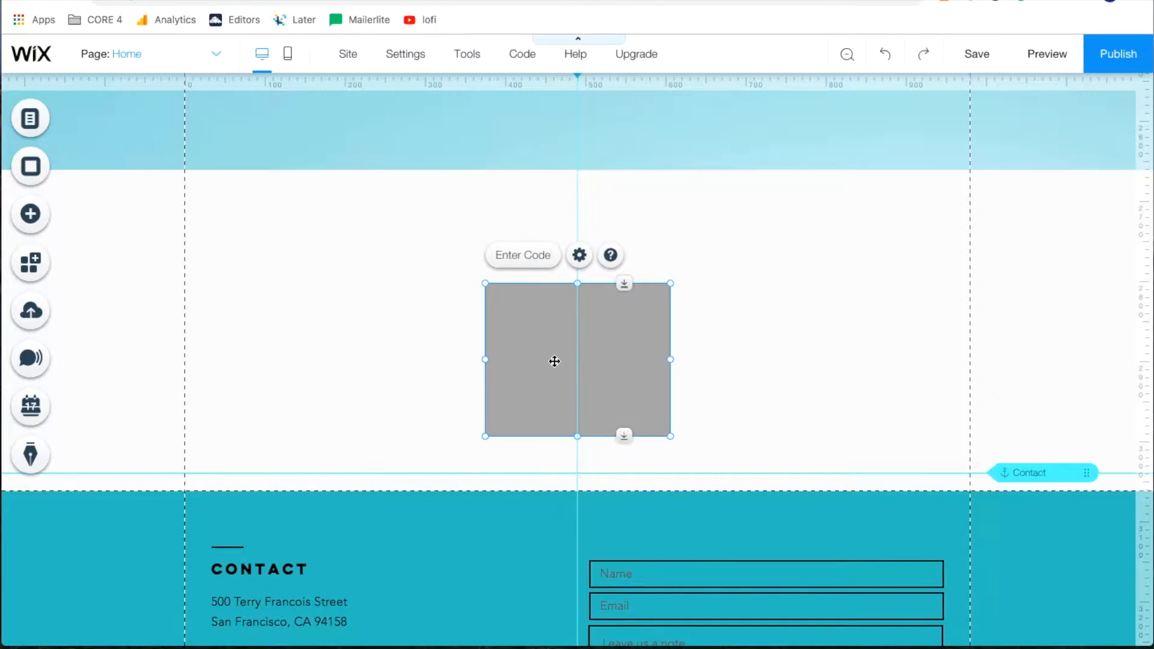
left_click_drag(554, 360, 555, 363)
left_click_drag(585, 267, 551, 324)
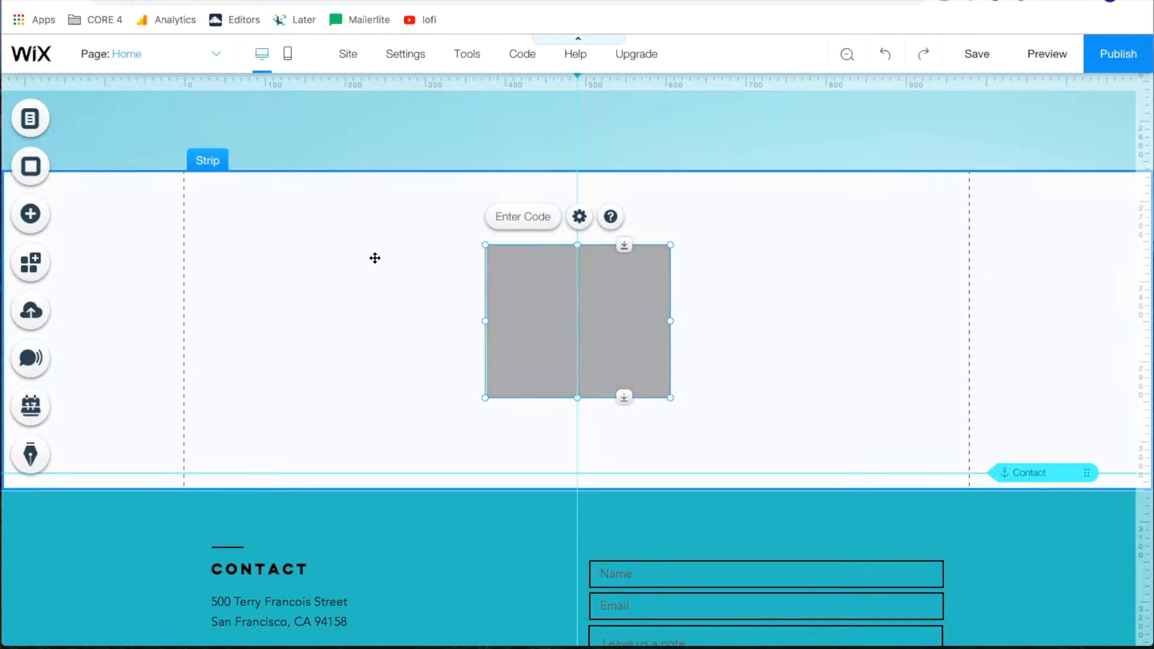
Switch to MailerLite and start creating a new embedded form
left_click(175, 1)
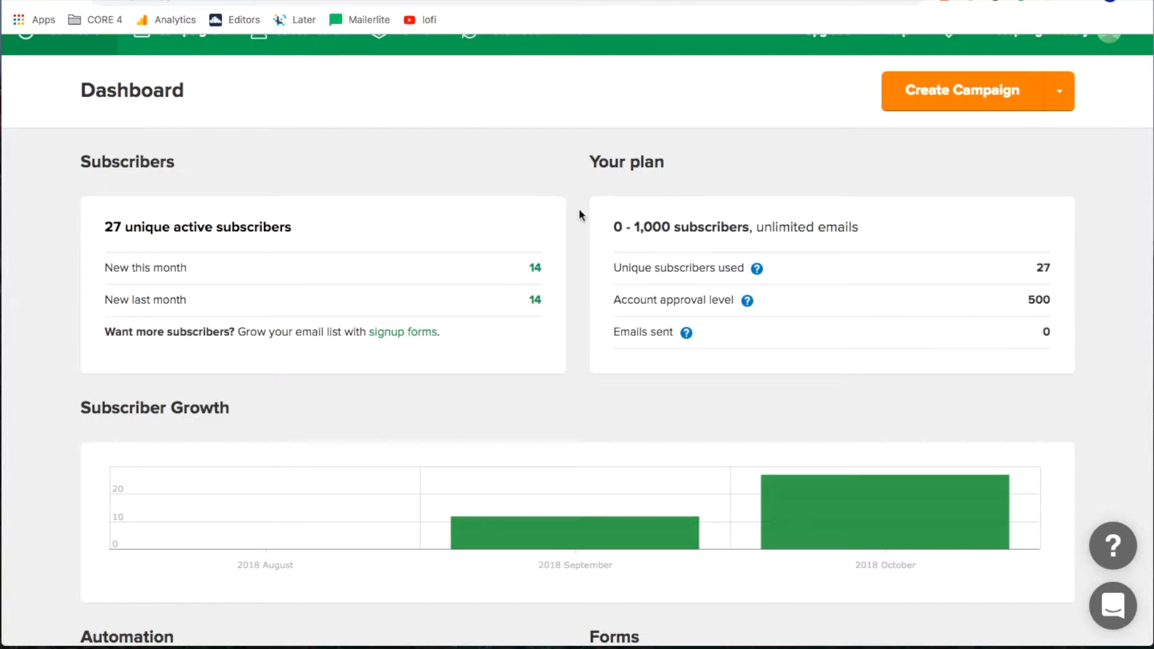
scroll(587, 224, "up", 1)
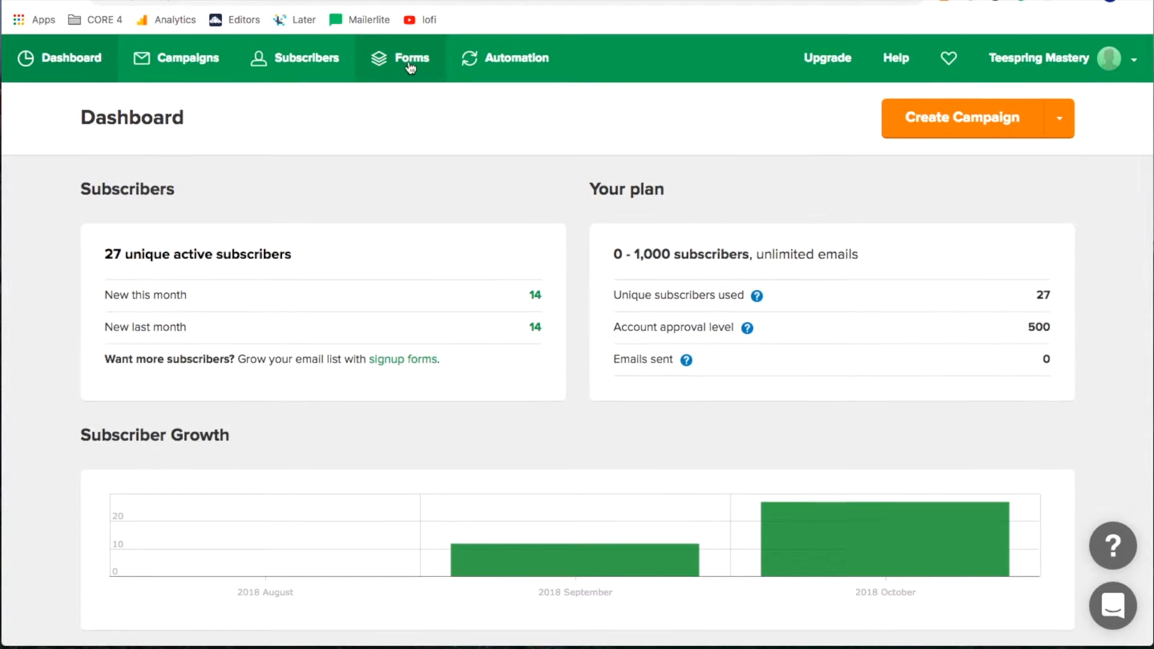
left_click(409, 61)
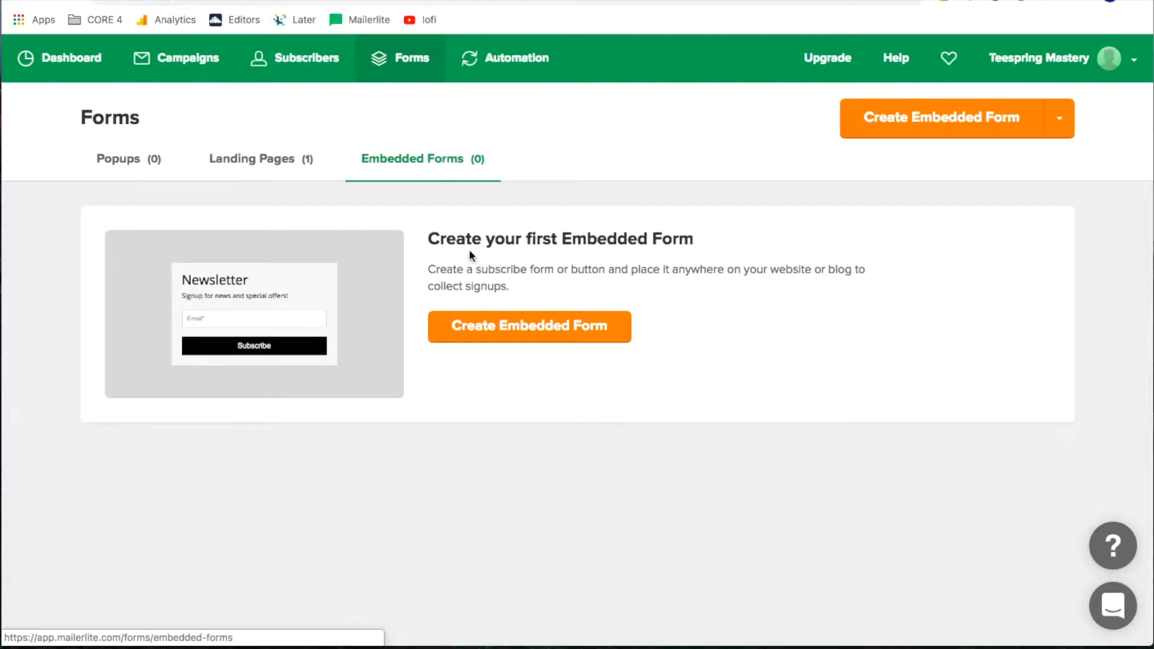
left_click(515, 336)
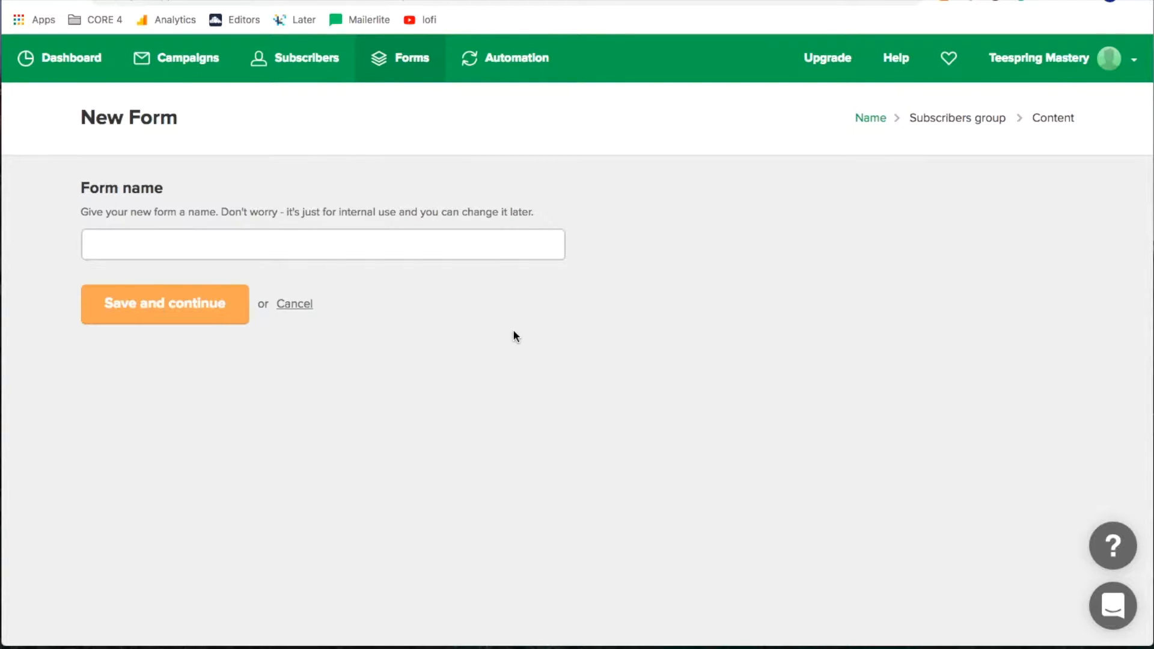
Name the new form "test" and assign it to the Udemy Example Group subscriber group
left_click(160, 252)
type("test")
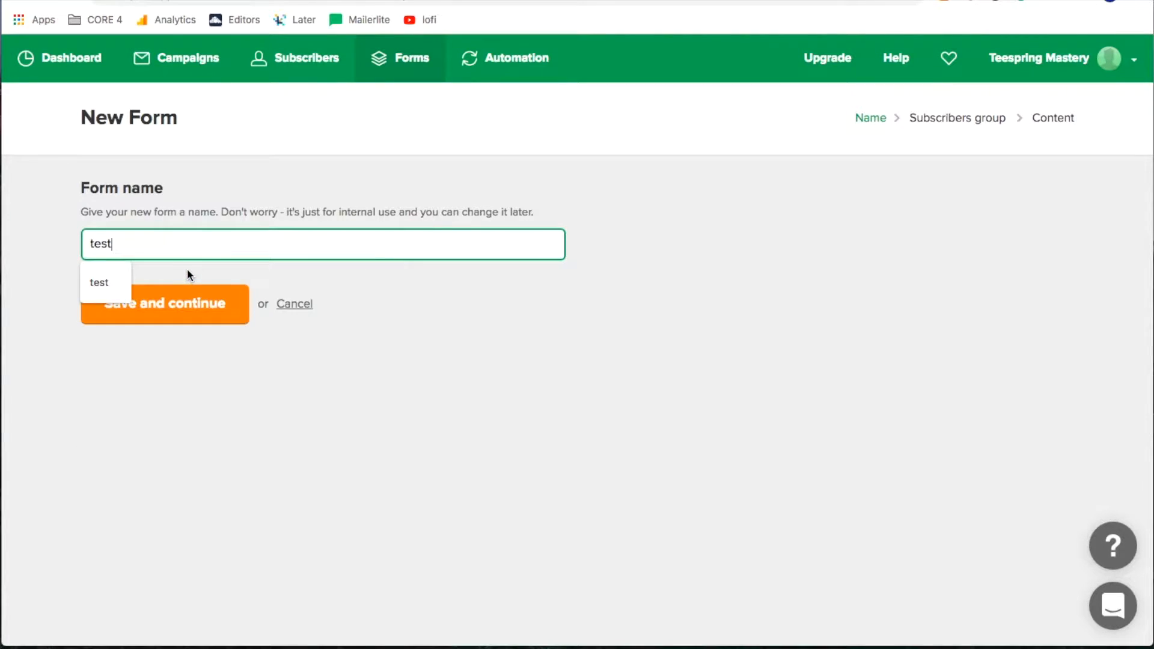
left_click(161, 310)
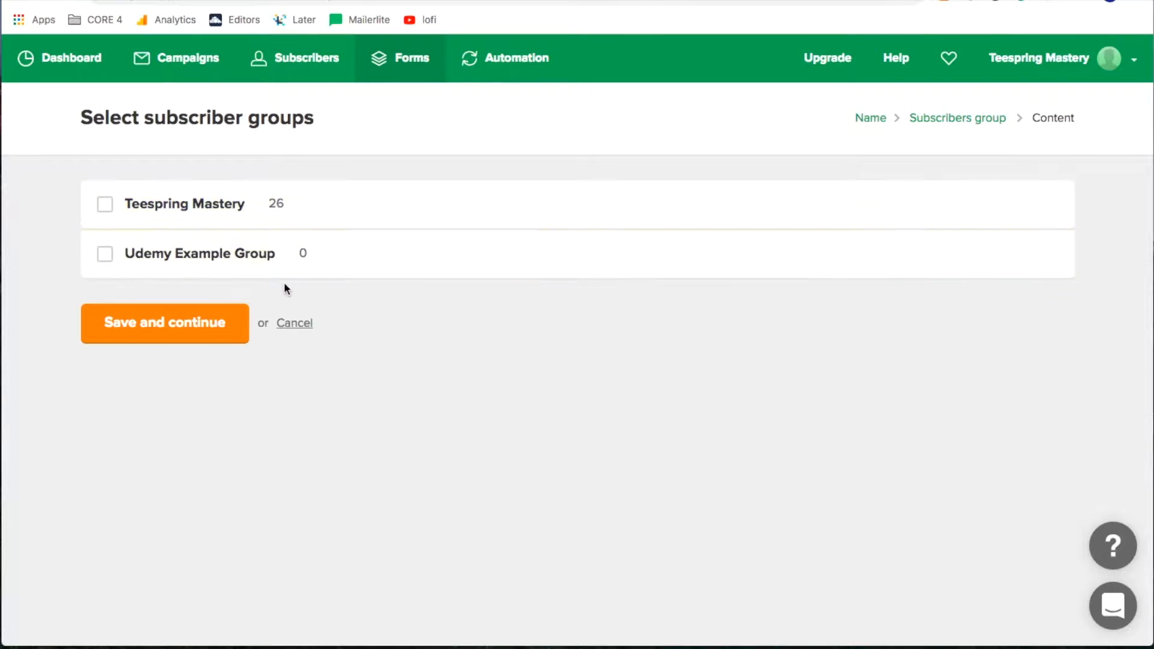
left_click(106, 256)
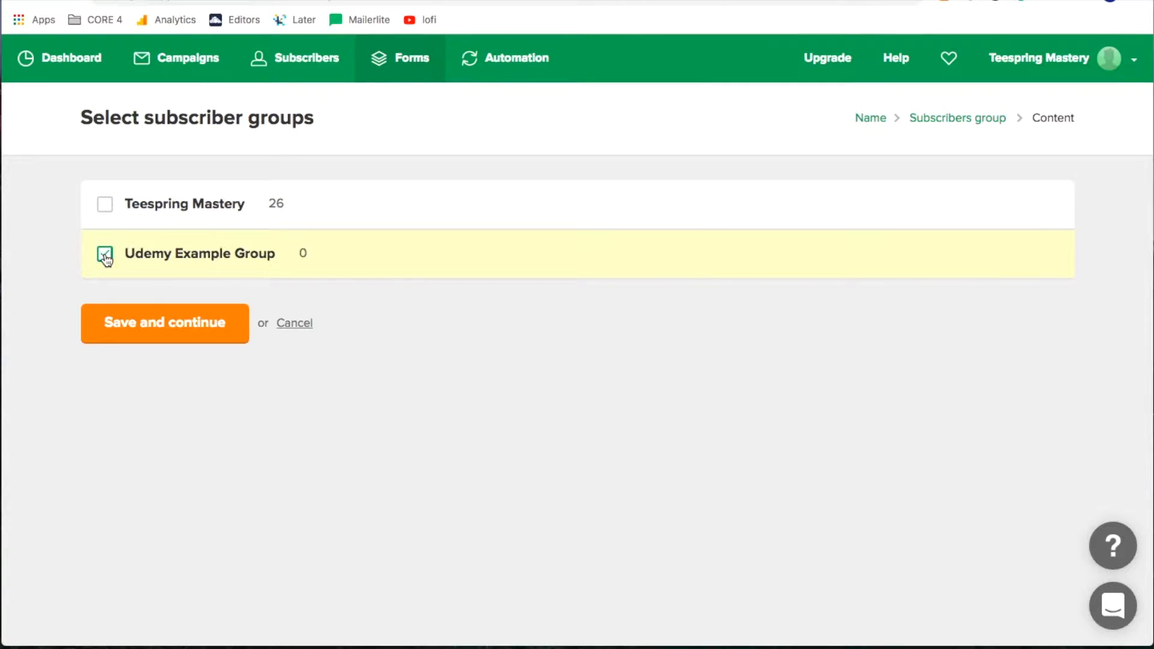
left_click(156, 329)
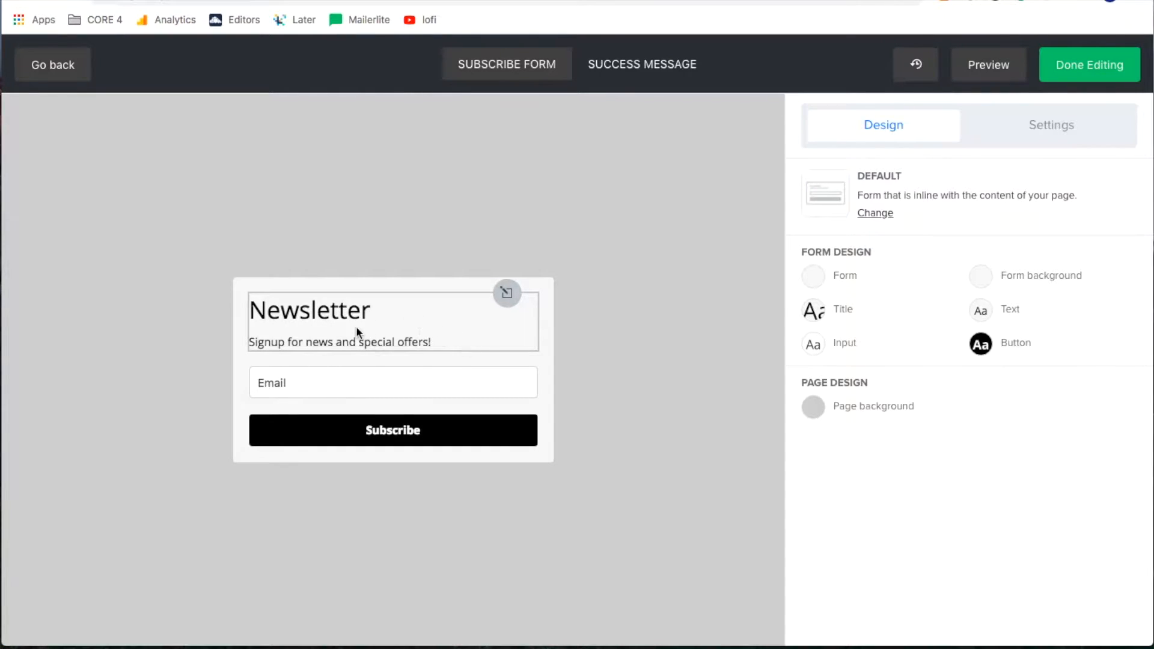
Clear the form's title and description text, and save it with Email as the only signup field
left_click(430, 347)
left_click_drag(1034, 330, 792, 293)
key("BackSpace")
left_click_drag(865, 197, 794, 188)
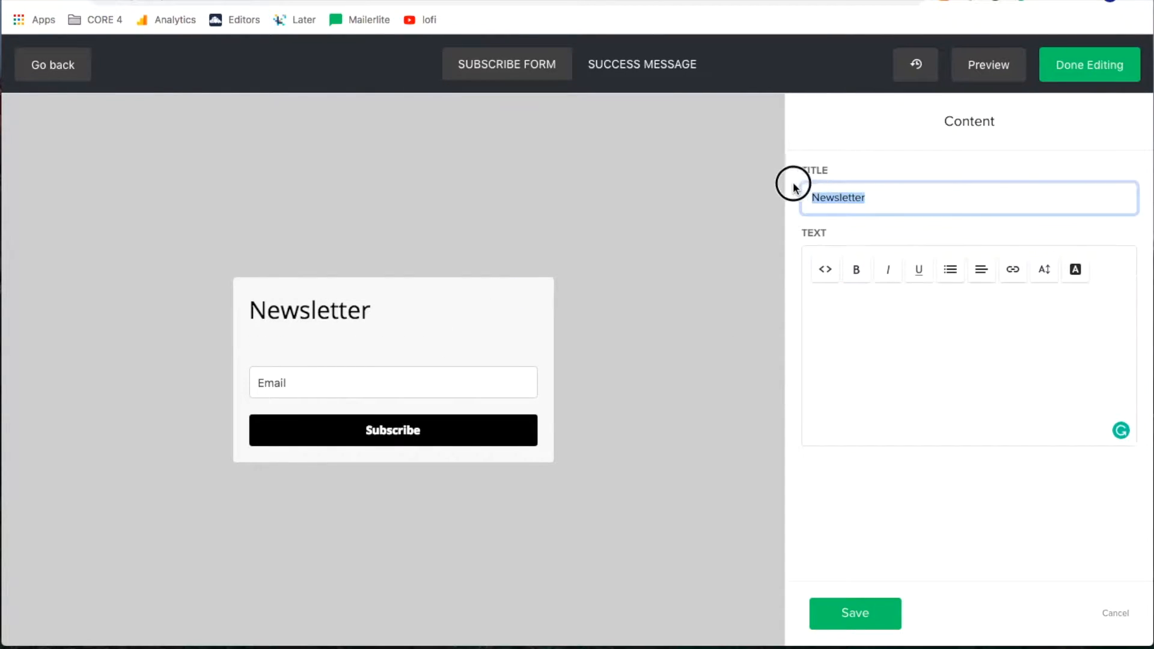
key("BackSpace")
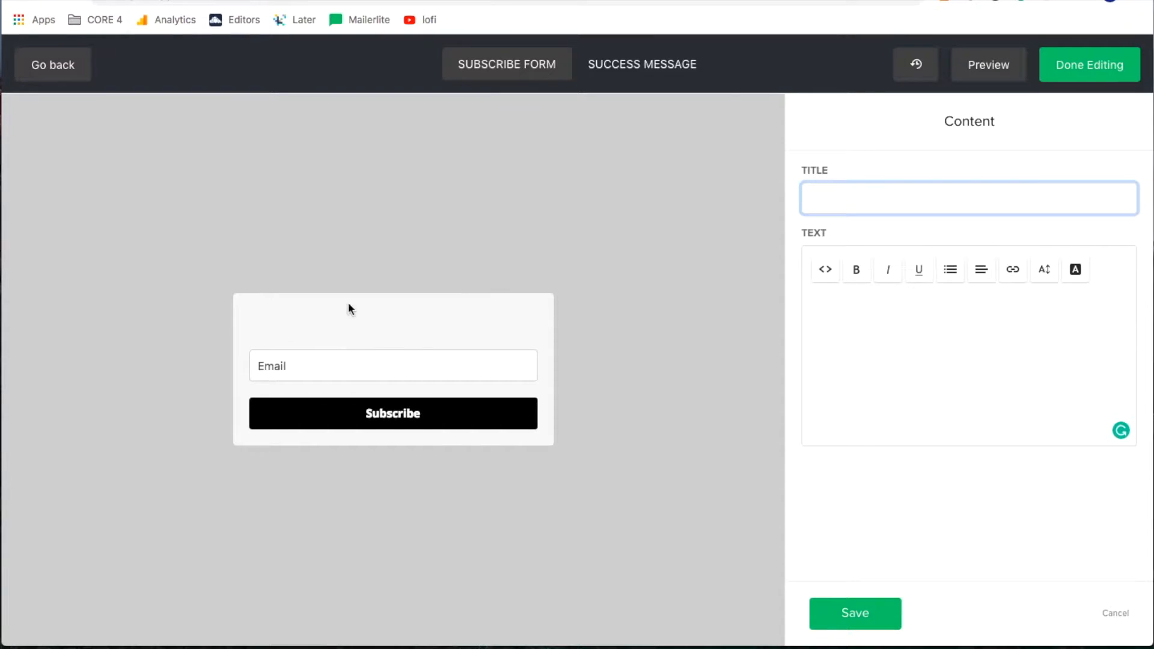
left_click(424, 369)
left_click(543, 338)
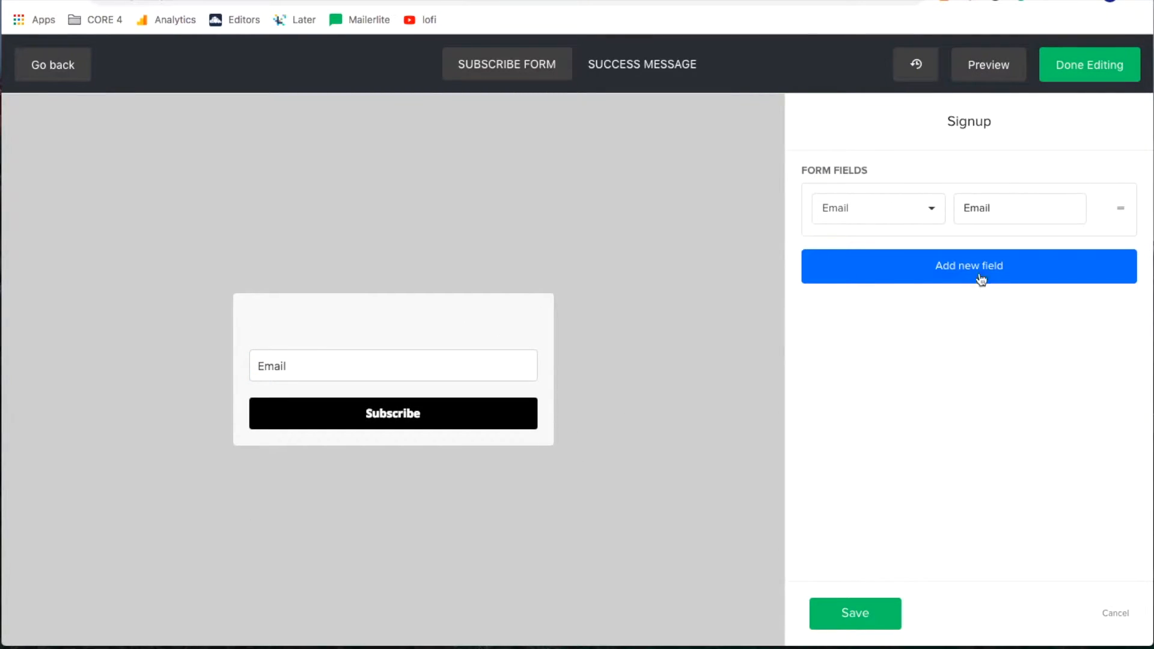
left_click(867, 618)
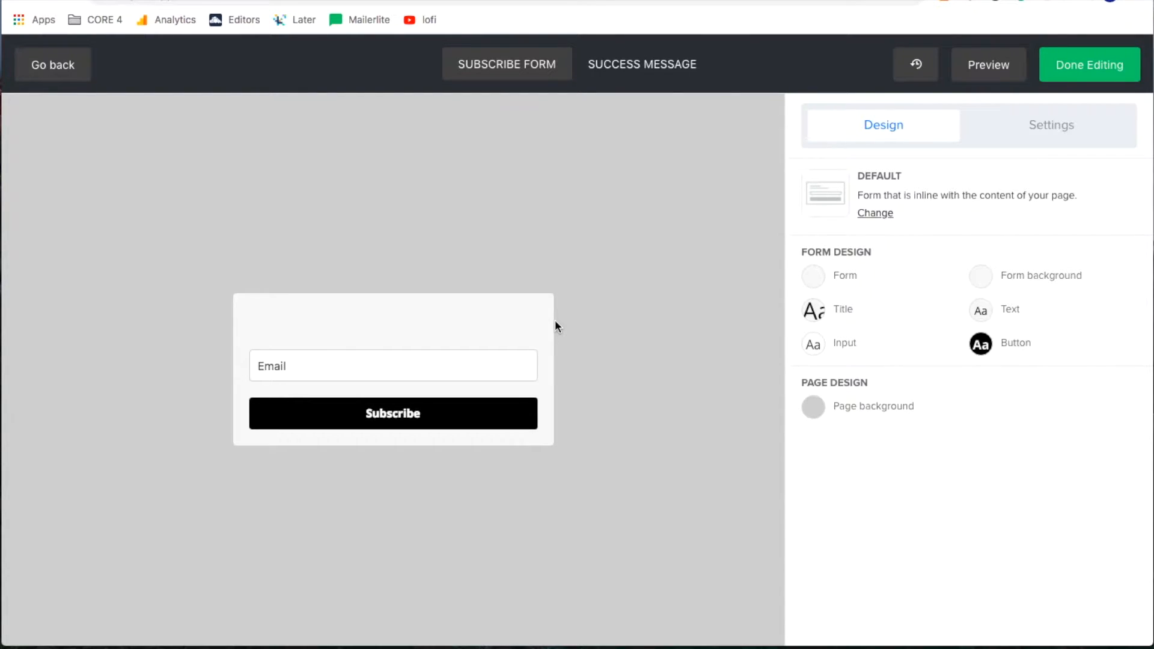
Set the subscribe form's width to 700 and save the form design settings
mouse_move(320, 376)
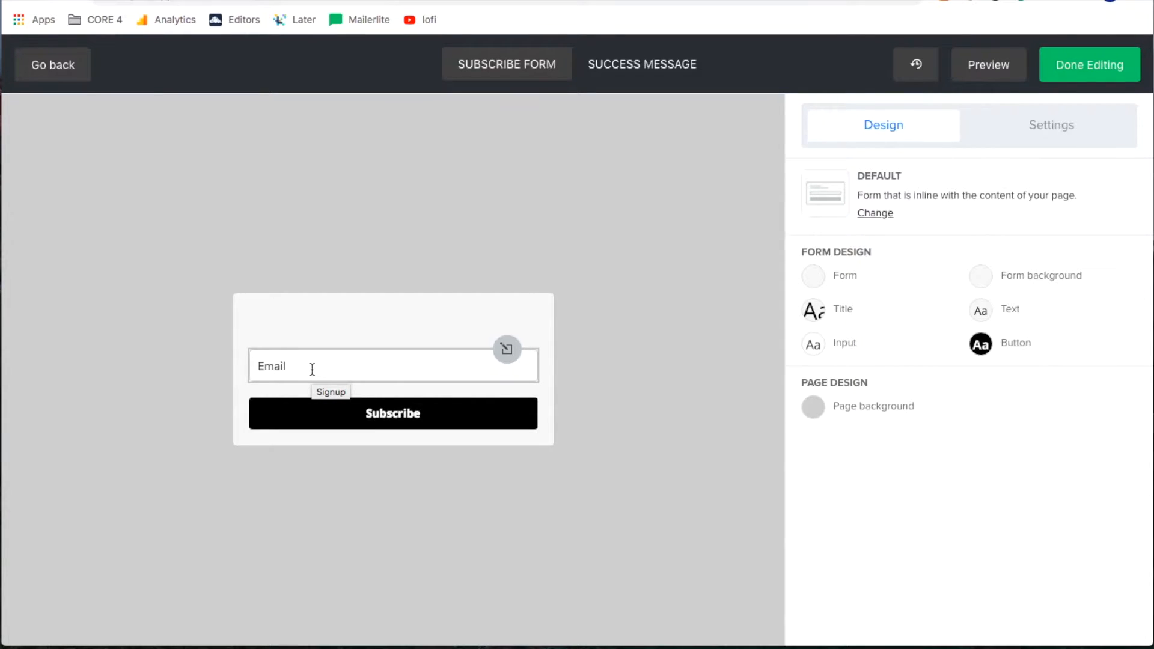
mouse_move(337, 405)
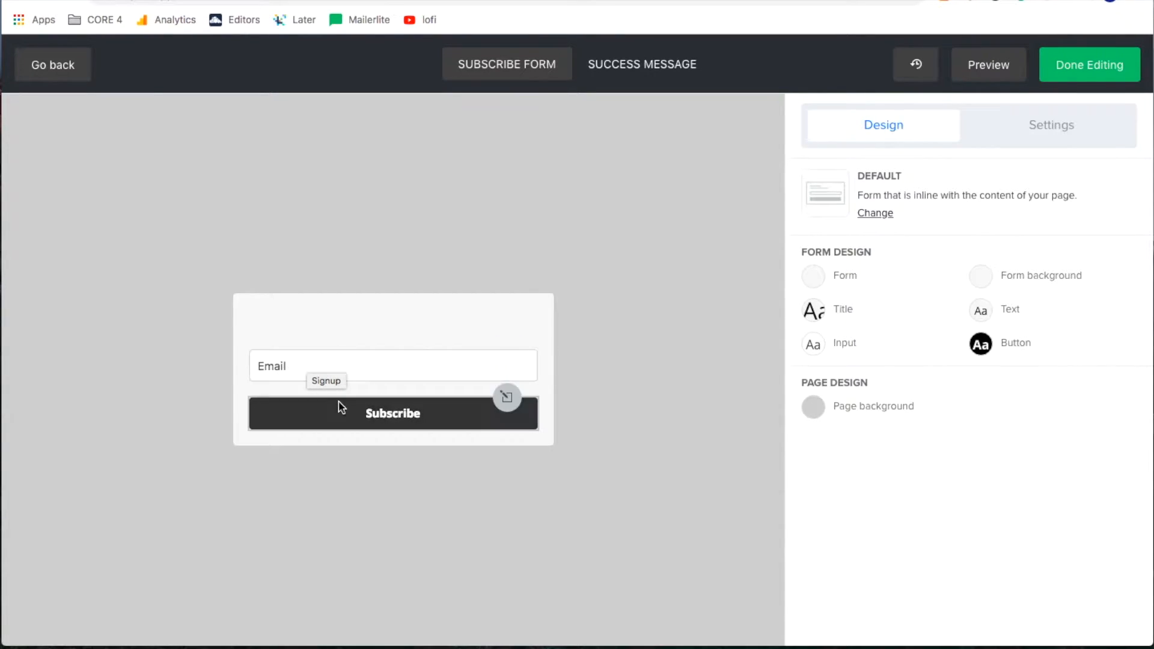
mouse_move(384, 373)
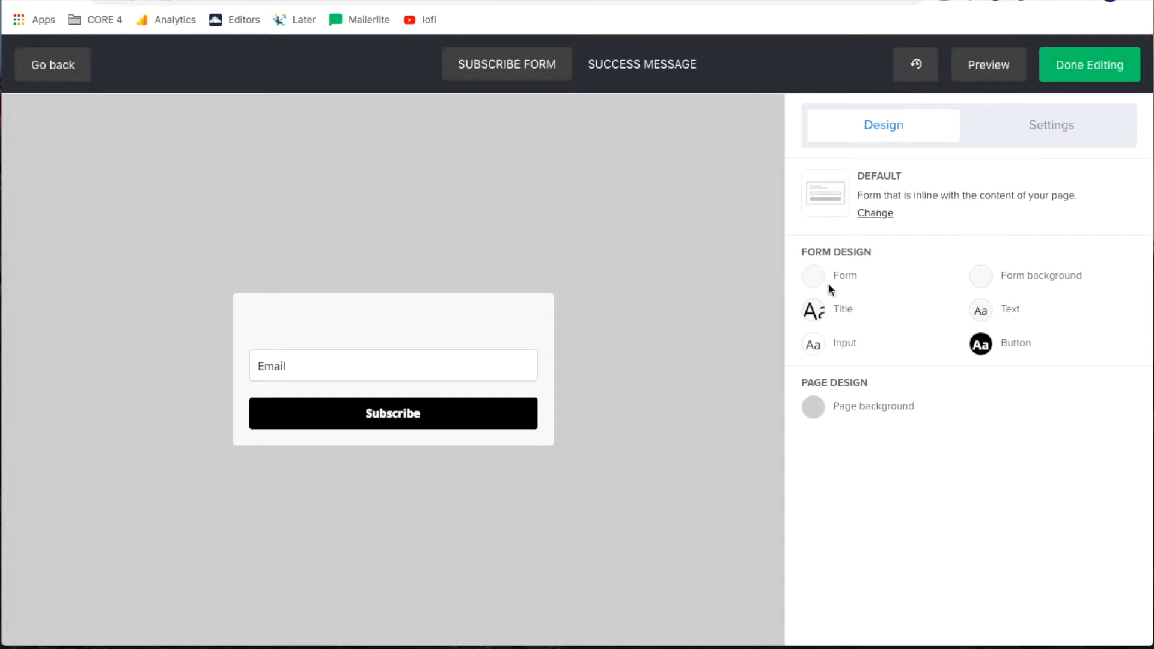
left_click(842, 276)
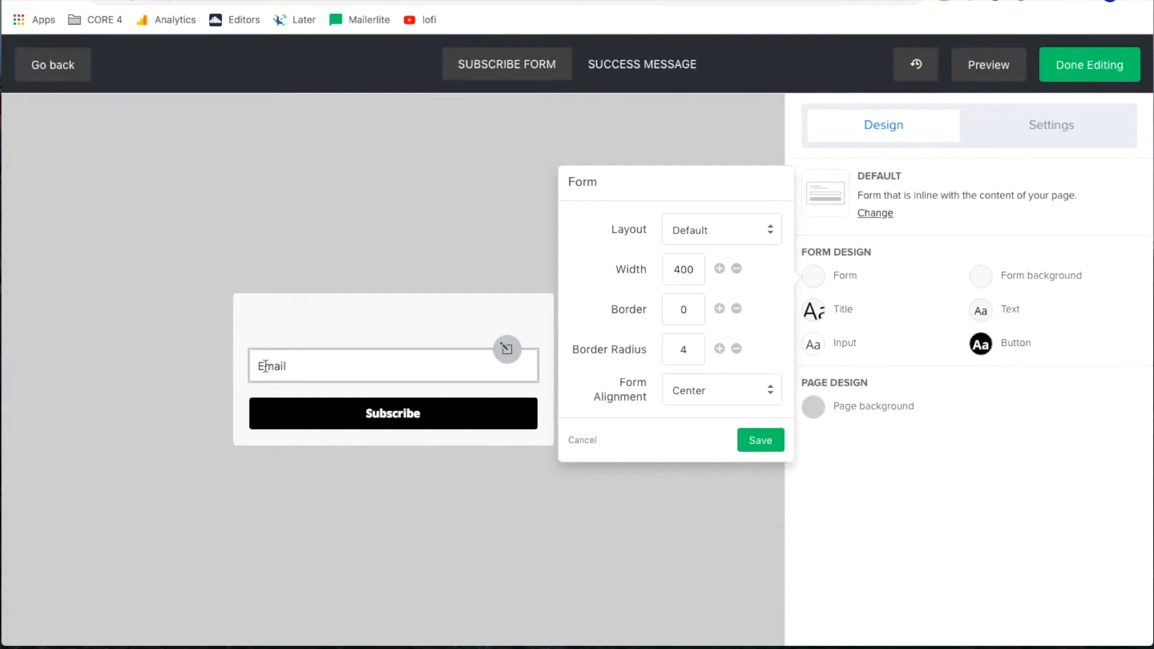
left_click(680, 270)
key("BackSpace")
type("7")
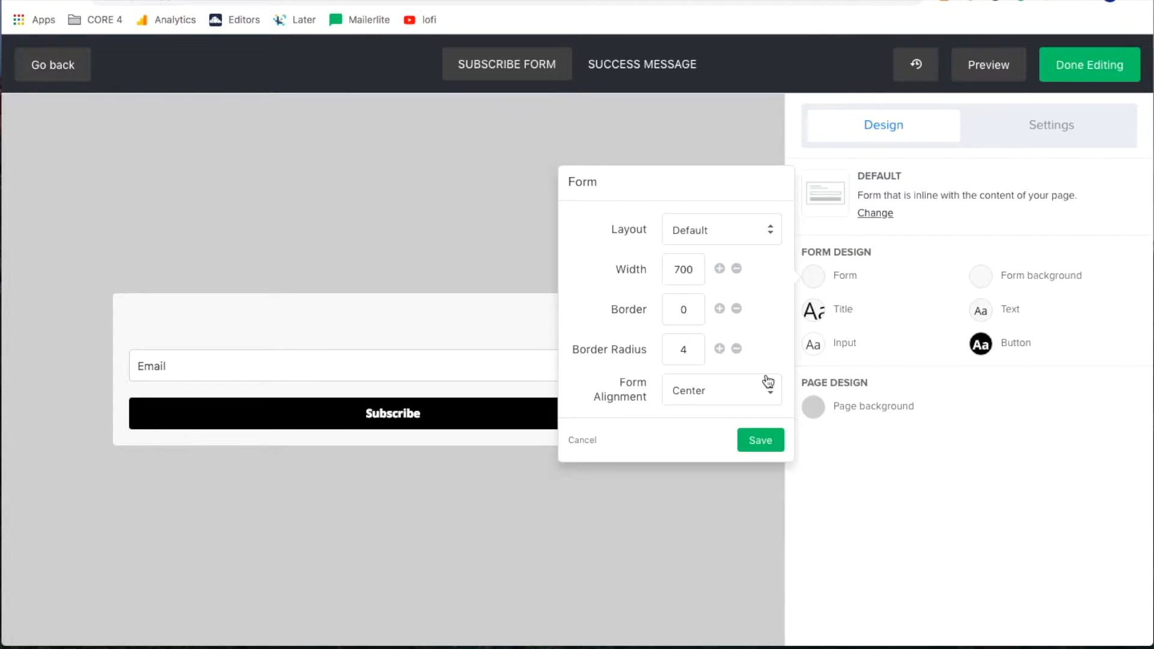
left_click(761, 440)
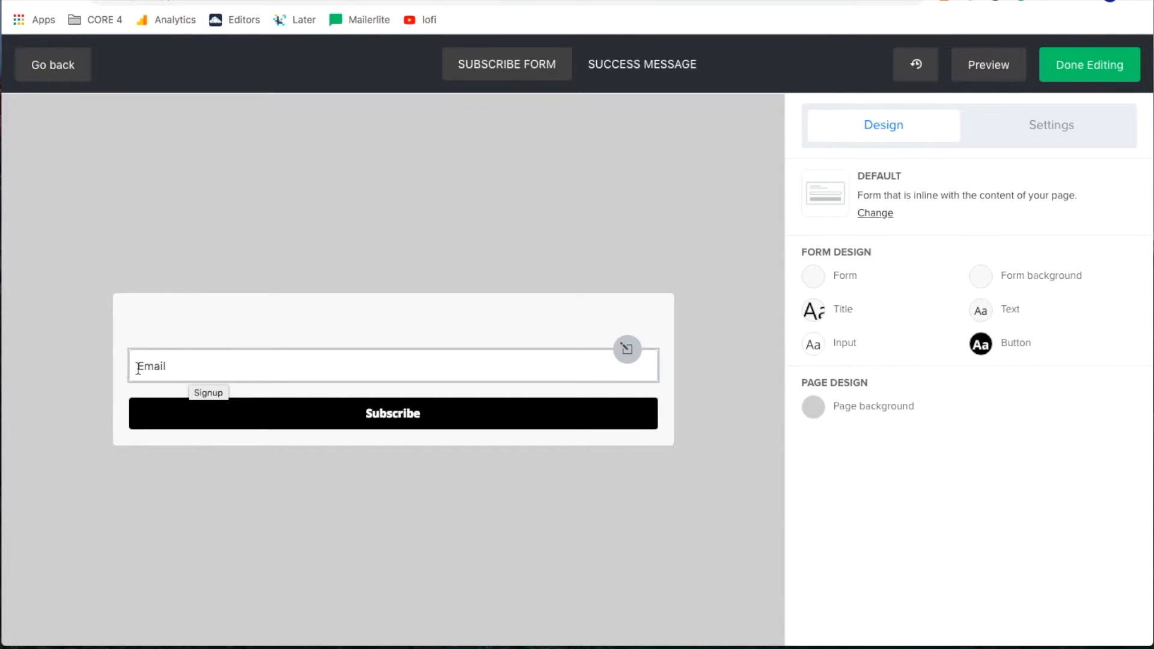
Open the subscribe form's button design settings, and switch to the Wix editor to examine the home page's button styling
double_click(1015, 340)
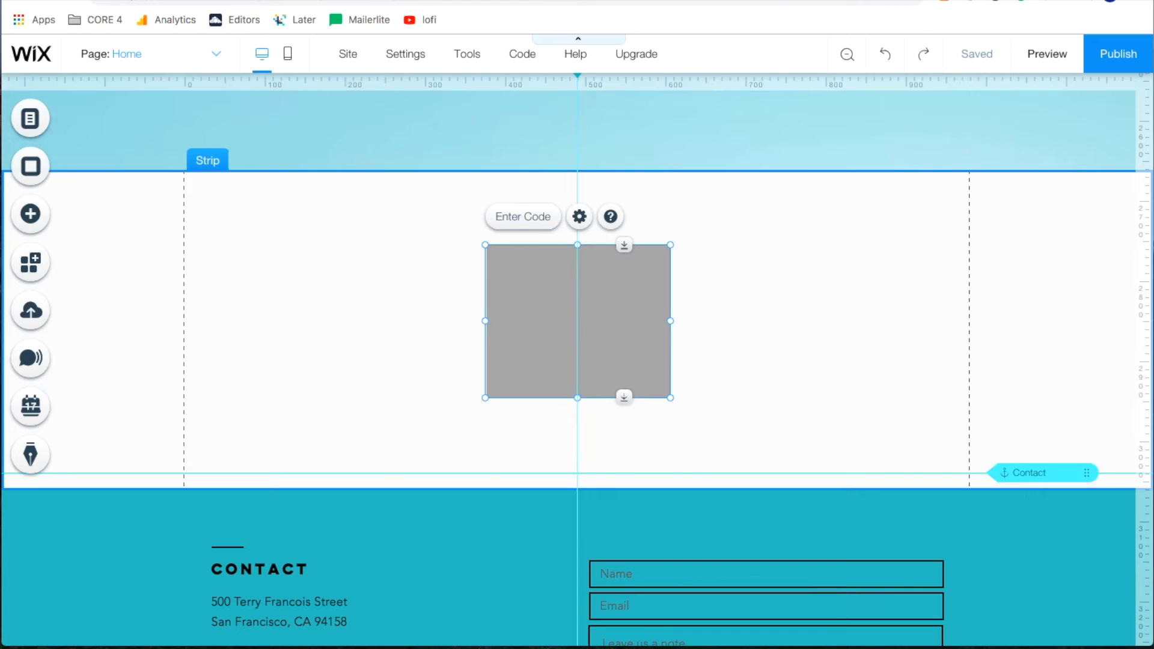
scroll(783, 348, "up", 3)
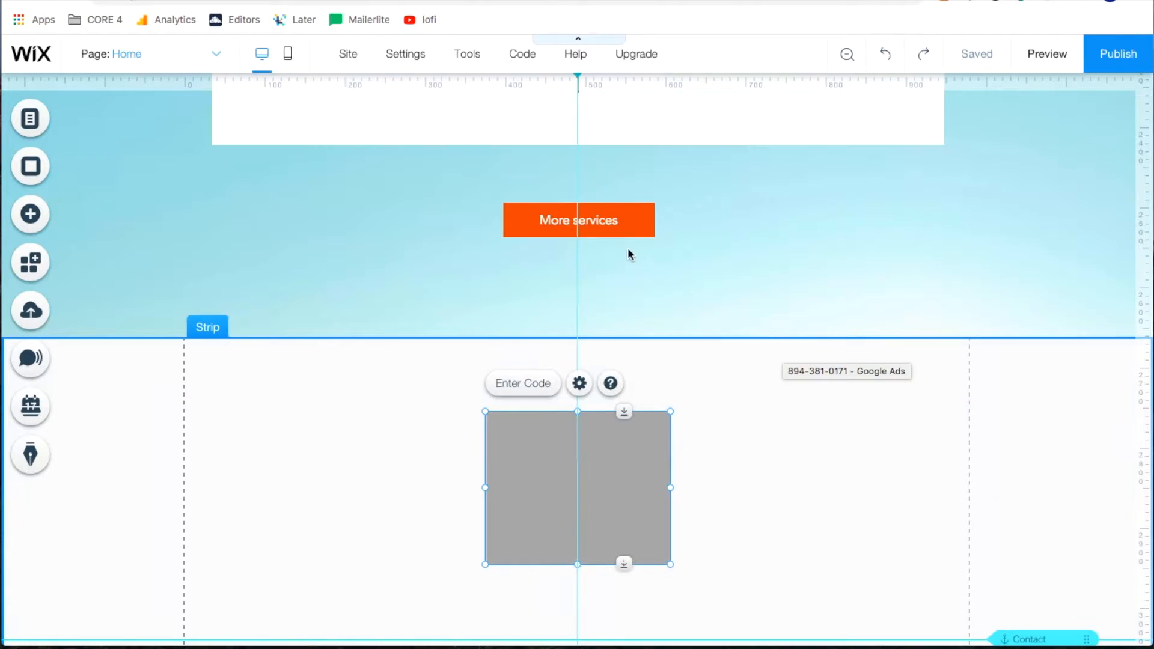
scroll(656, 235, "up", 10)
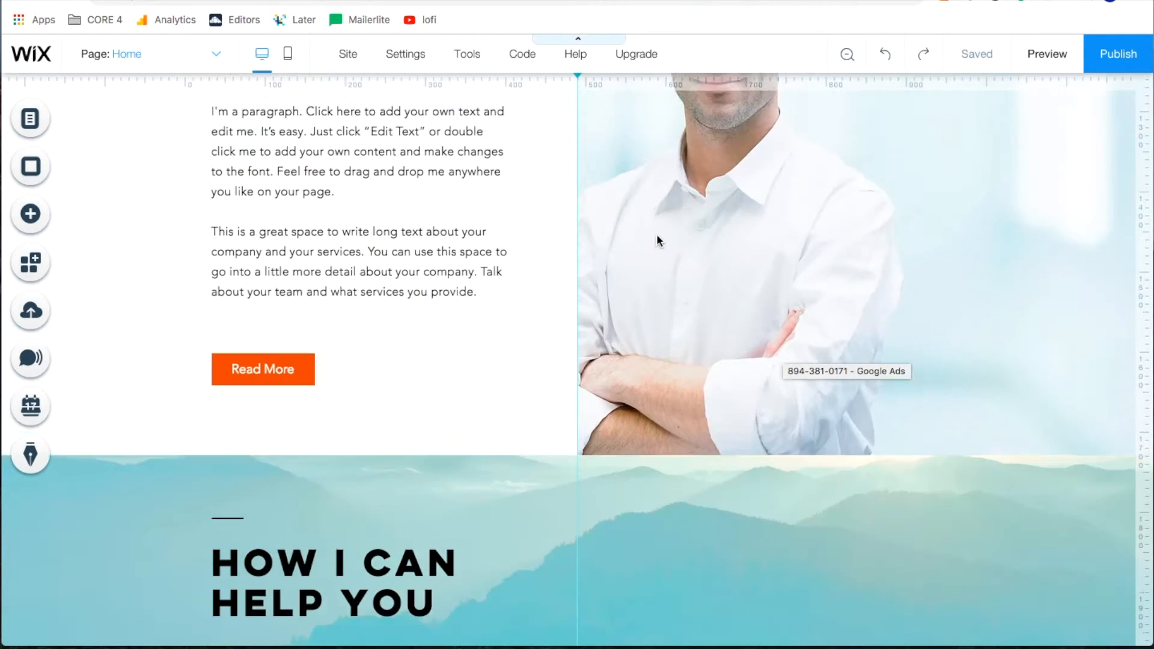
scroll(335, 556, "up", 10)
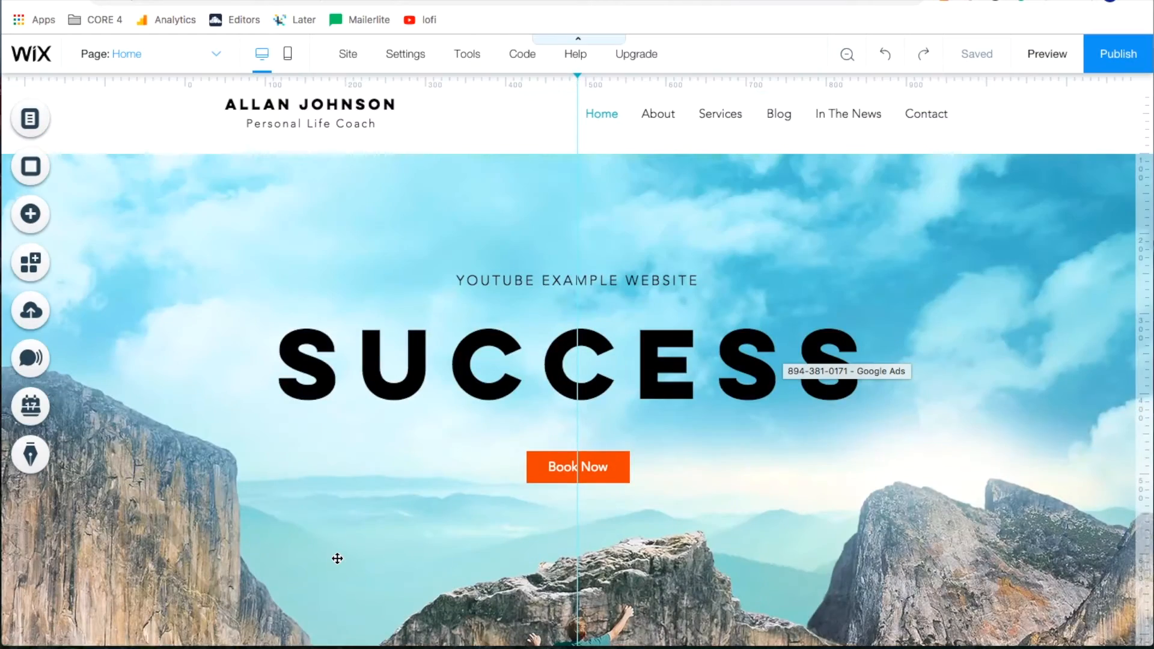
scroll(624, 459, "down", 2)
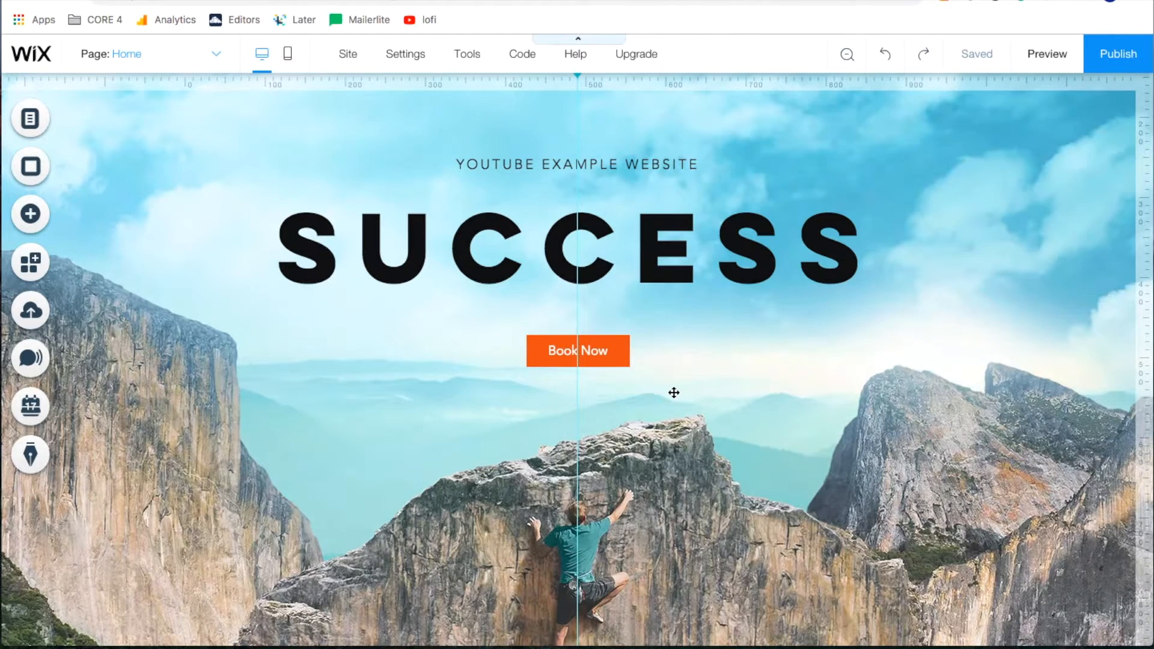
scroll(673, 391, "down", 10)
scroll(674, 393, "down", 5)
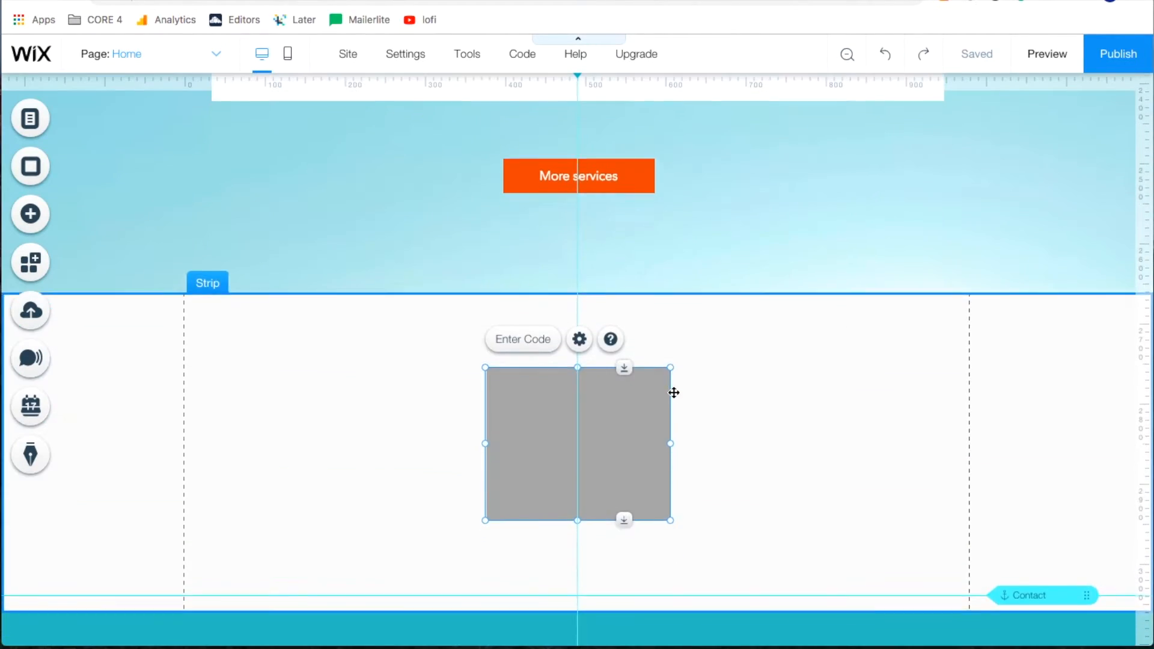
scroll(674, 393, "up", 3)
scroll(674, 393, "down", 3)
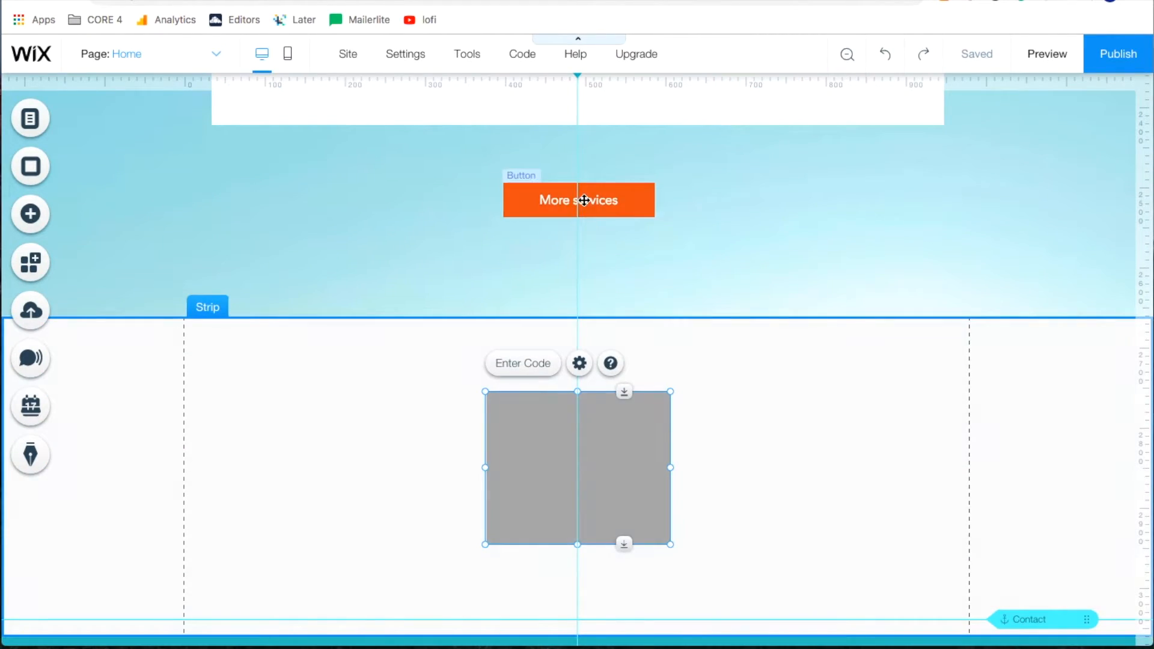
Copy the hex code #DE5021 from the background fill colour of the "More services" button
left_click(582, 199)
left_click(636, 156)
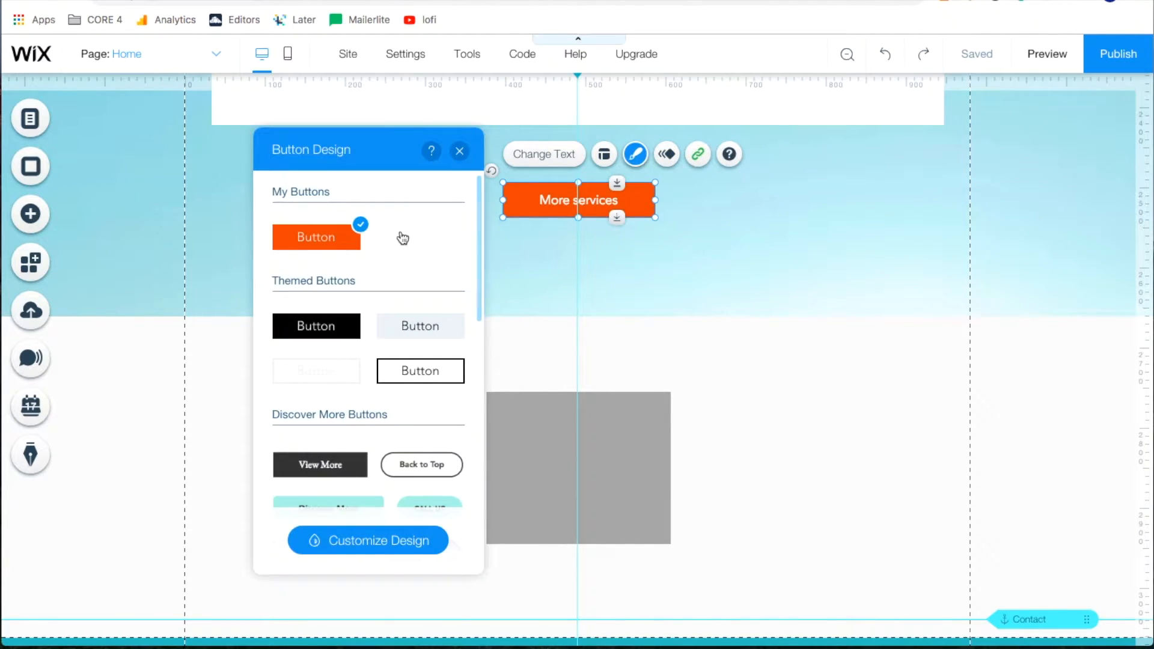
left_click(349, 545)
left_click(325, 330)
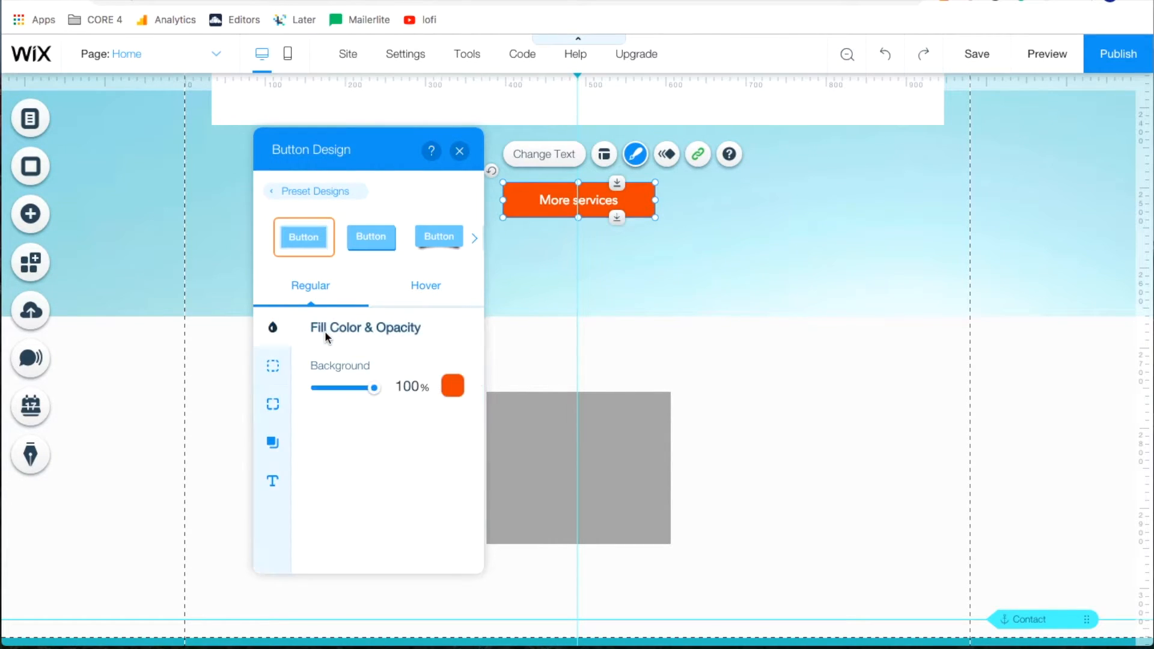
left_click(452, 390)
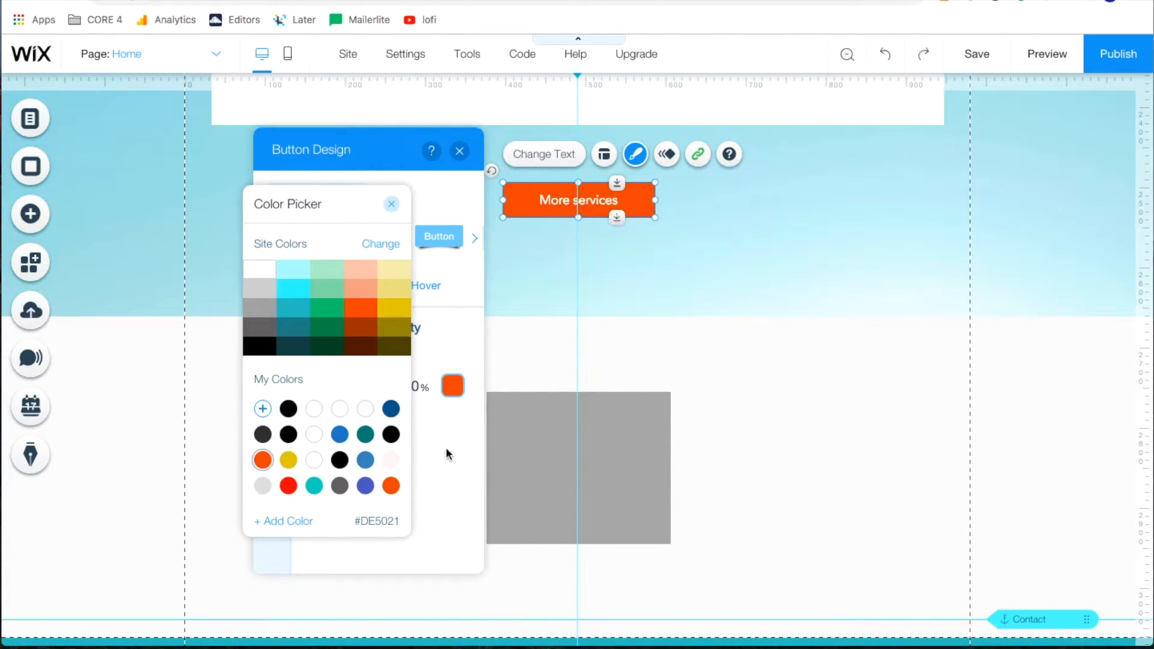
left_click_drag(399, 523, 355, 522)
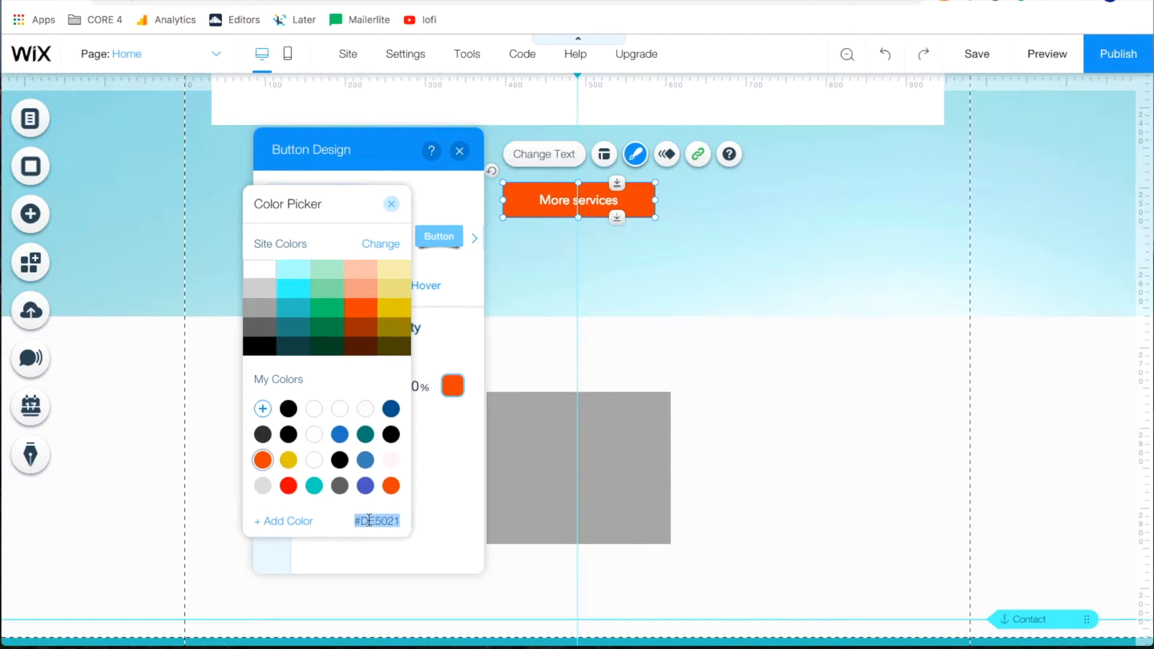
right_click(369, 521)
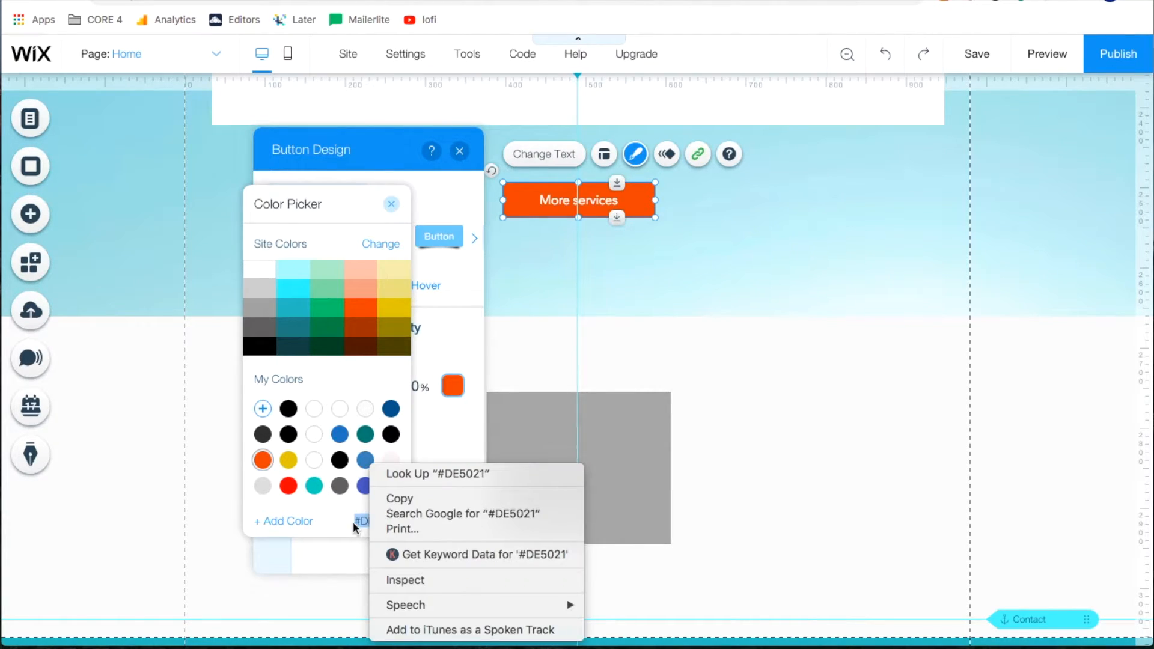
left_click(402, 499)
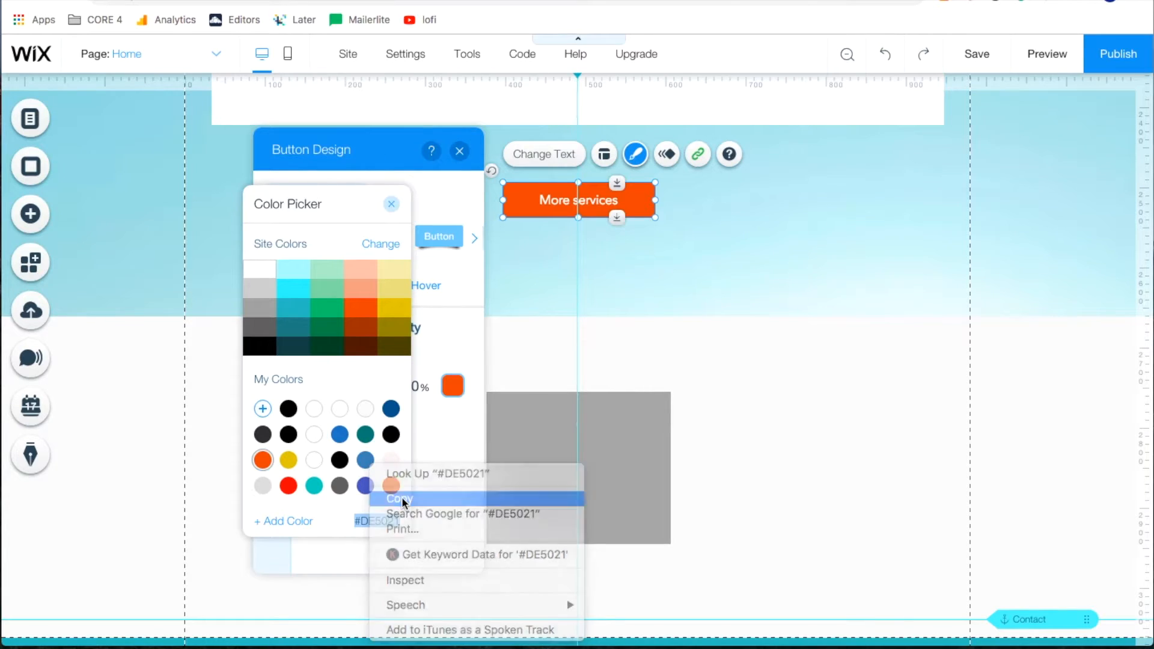
left_click(393, 206)
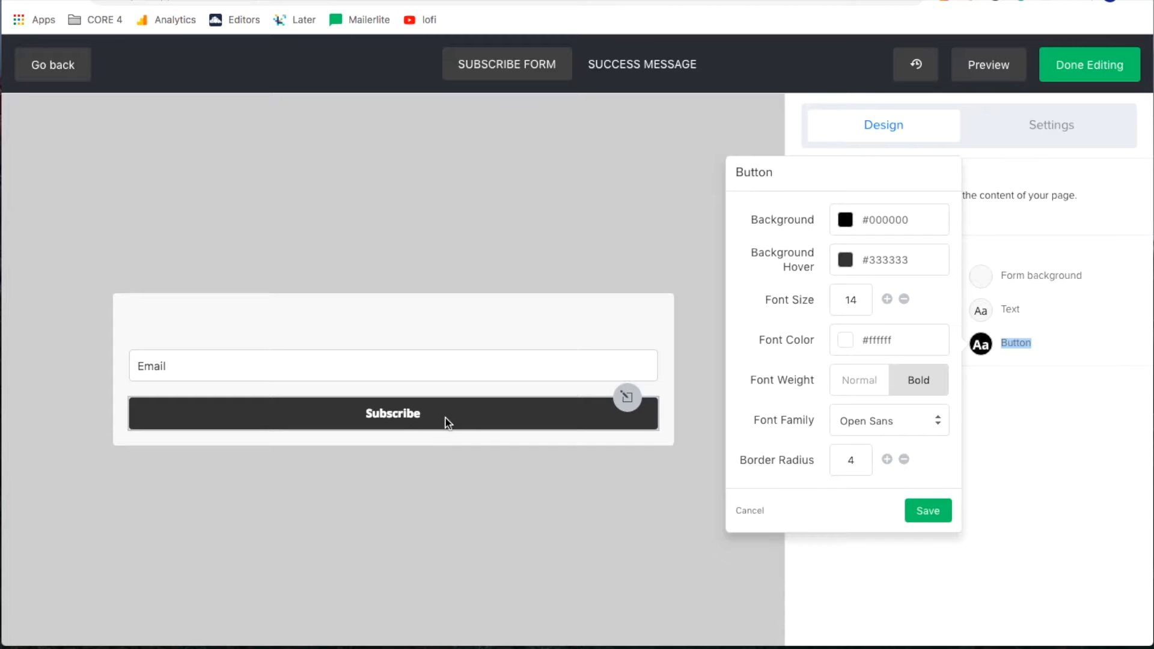
Switch to MailerLite and set the Subscribe button's background colour to the copied #DE5021
left_click(907, 220)
left_click_drag(925, 220, 839, 221)
key("ctrl+v")
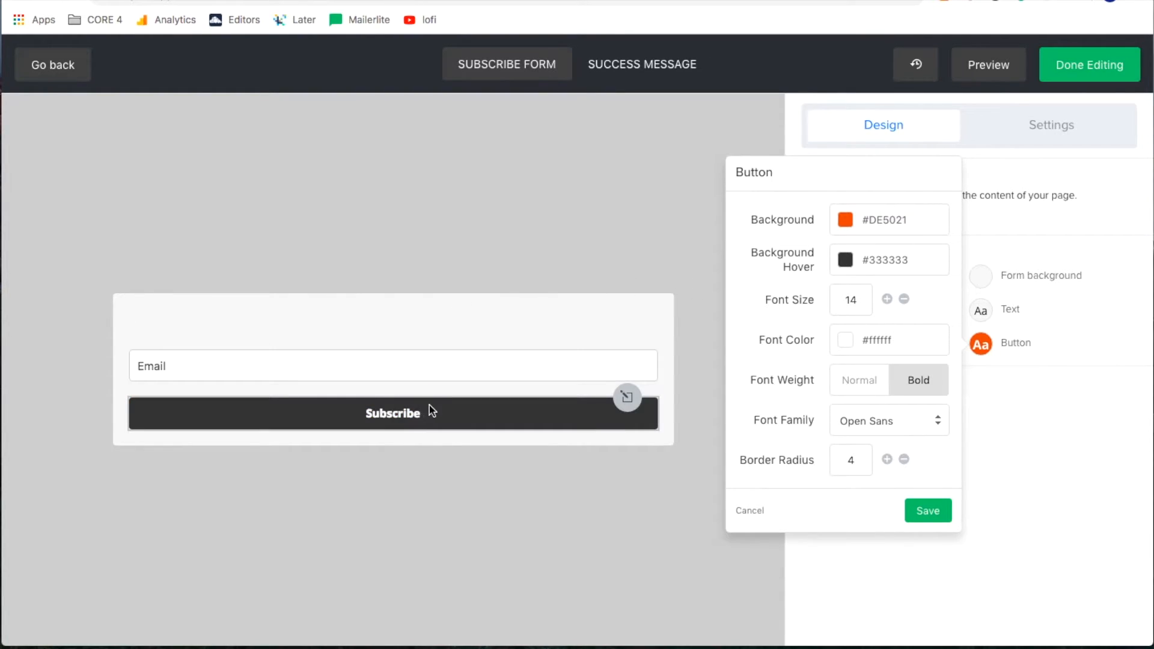
Set the Subscribe button's background hover colour to the darker orange #bd422b
left_click(889, 260)
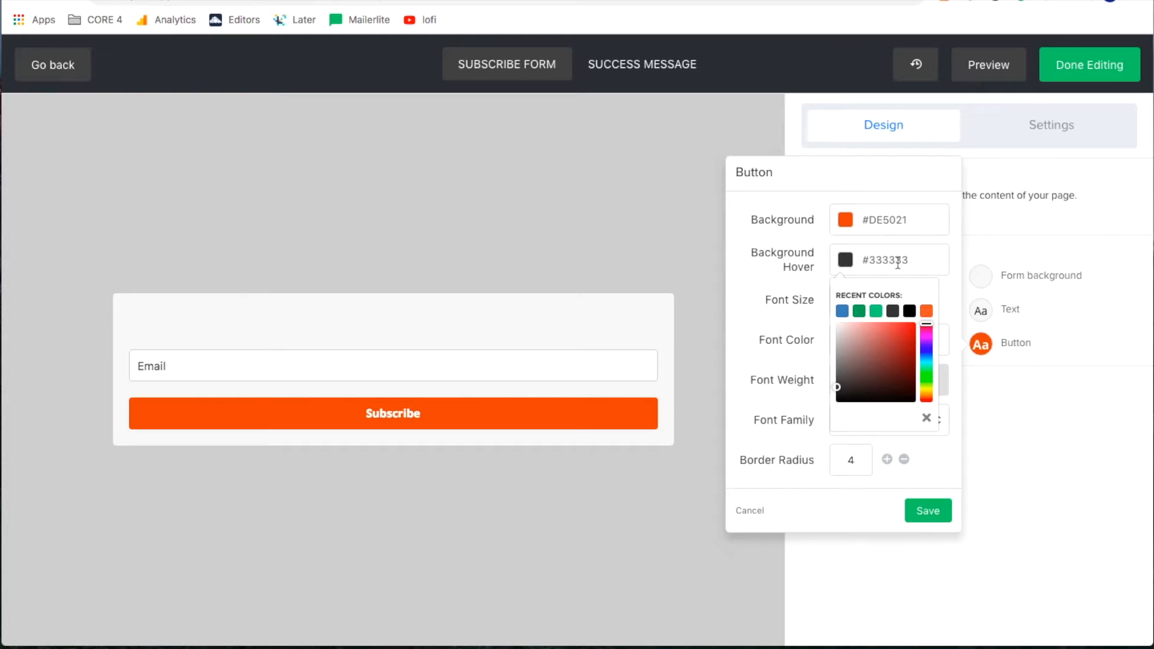
left_click(926, 312)
left_click_drag(896, 330, 910, 340)
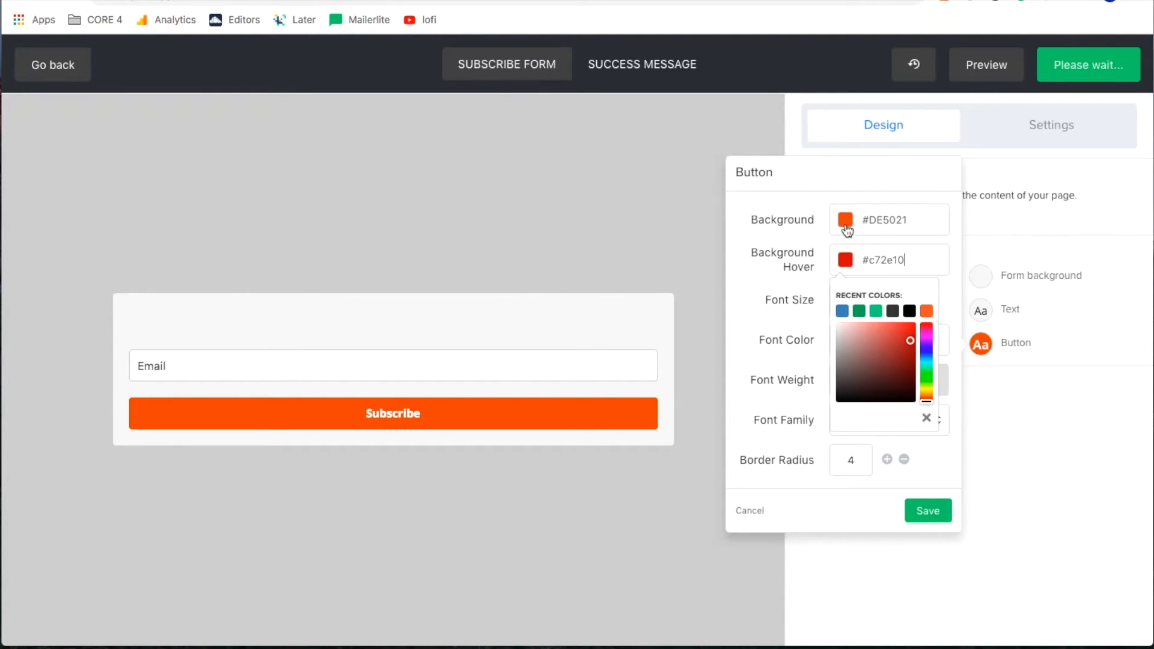
mouse_move(909, 343)
left_mouse_down()
mouse_move(907, 333)
mouse_move(924, 334)
mouse_move(900, 348)
left_mouse_up()
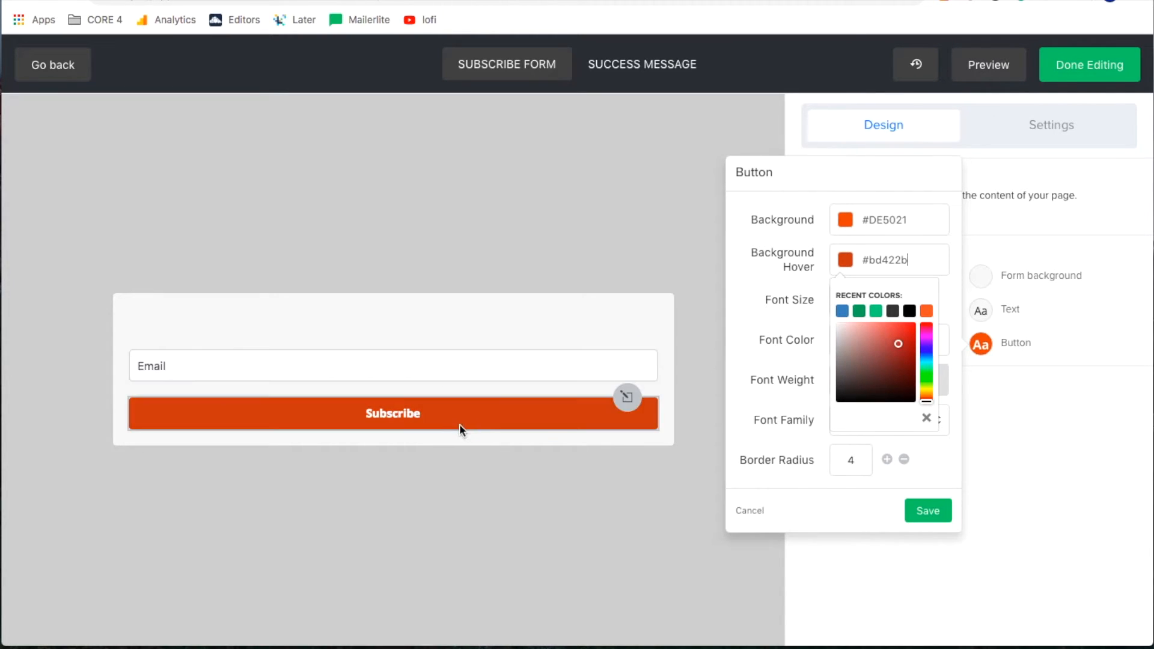
left_click(927, 418)
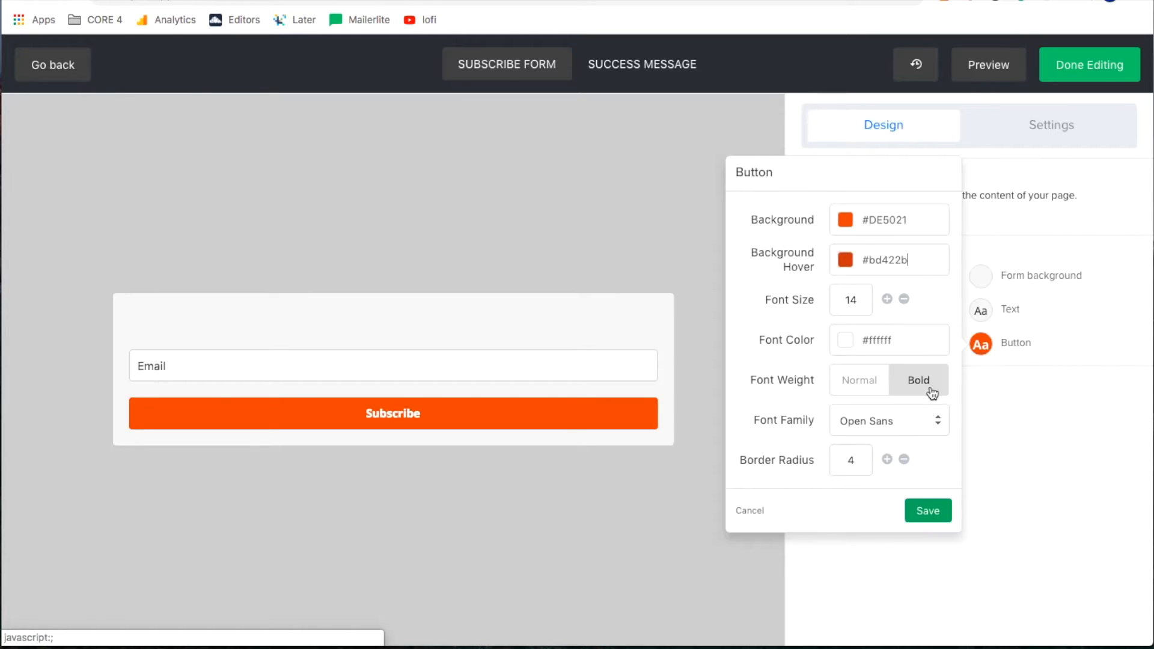
Set the Subscribe button's font weight to Normal and save the button settings
left_click(861, 384)
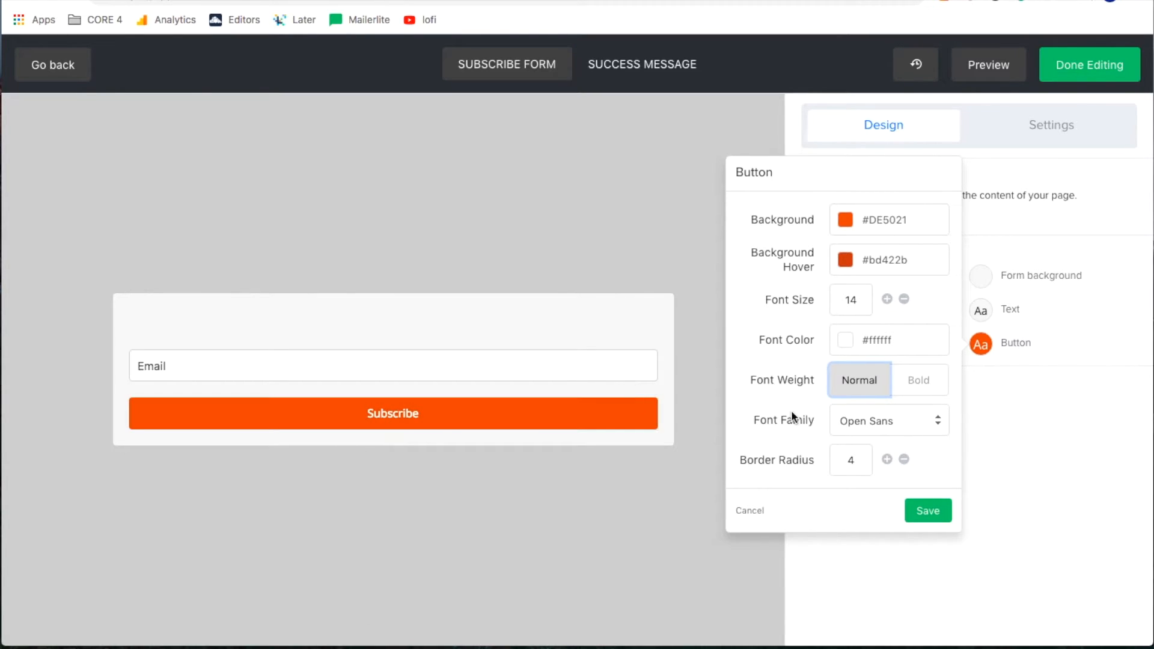
left_click(924, 386)
left_click(879, 385)
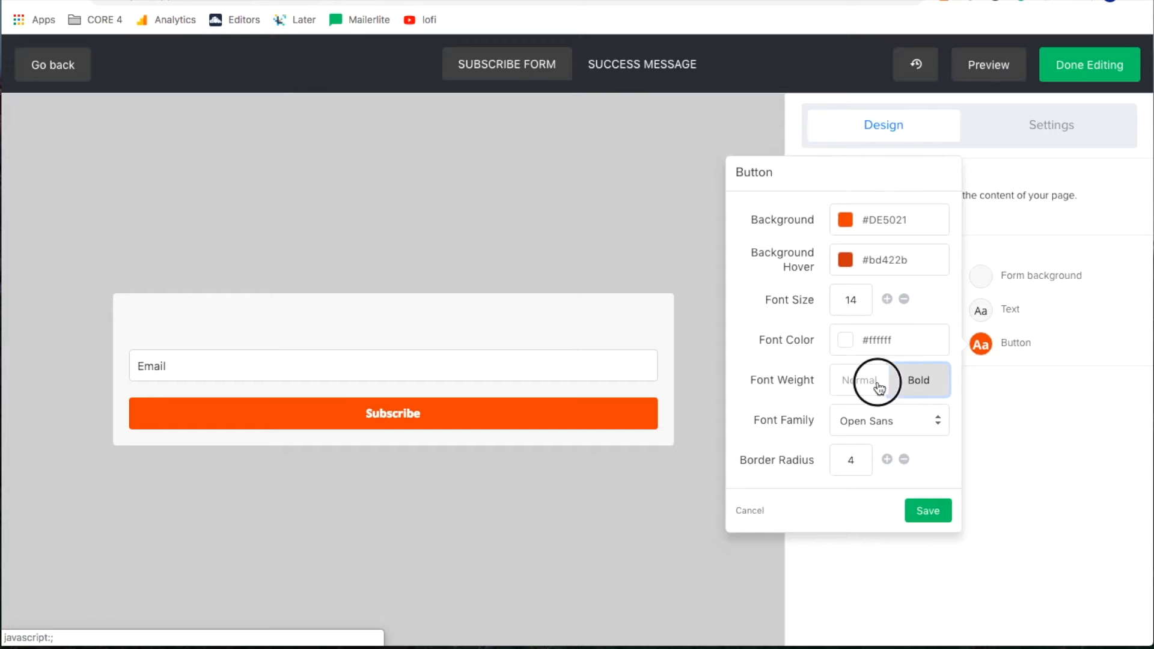
left_click(928, 511)
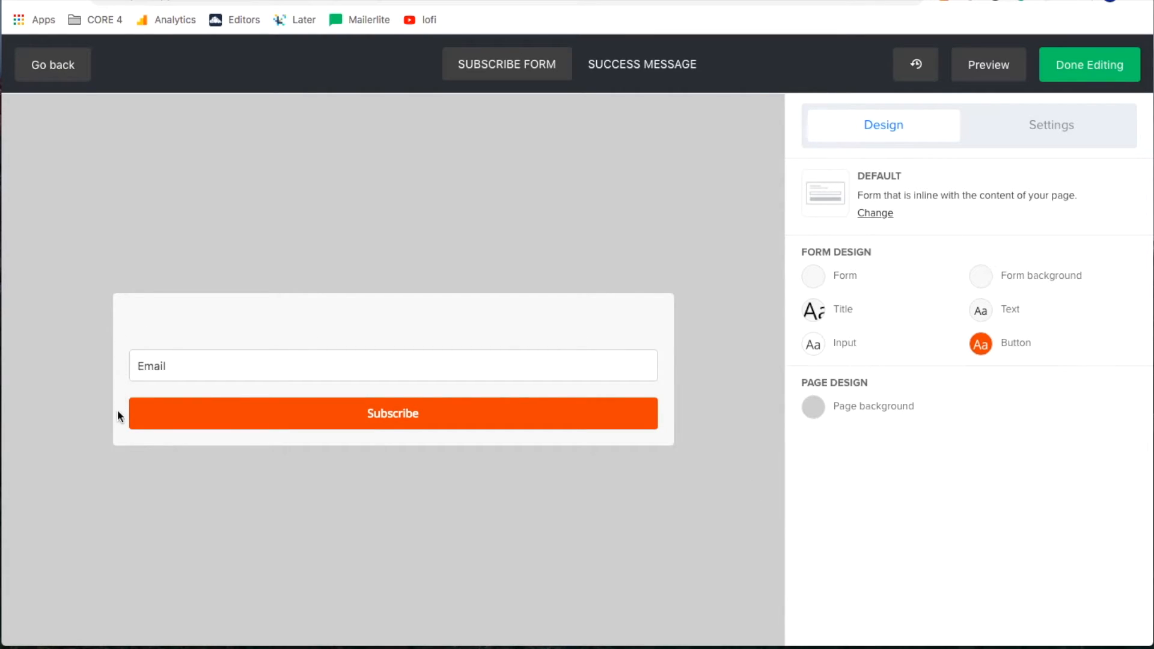
Compare the form background with the white strip in Wix, and lighten the form's background colour towards white to match
double_click(1042, 274)
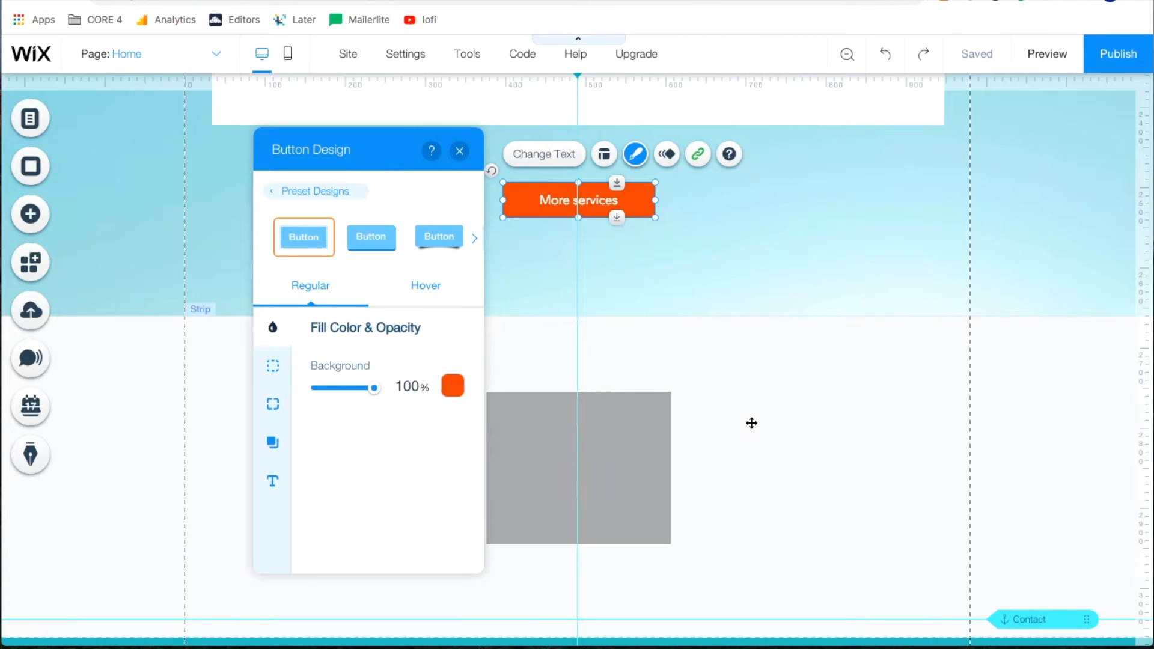
left_click(753, 423)
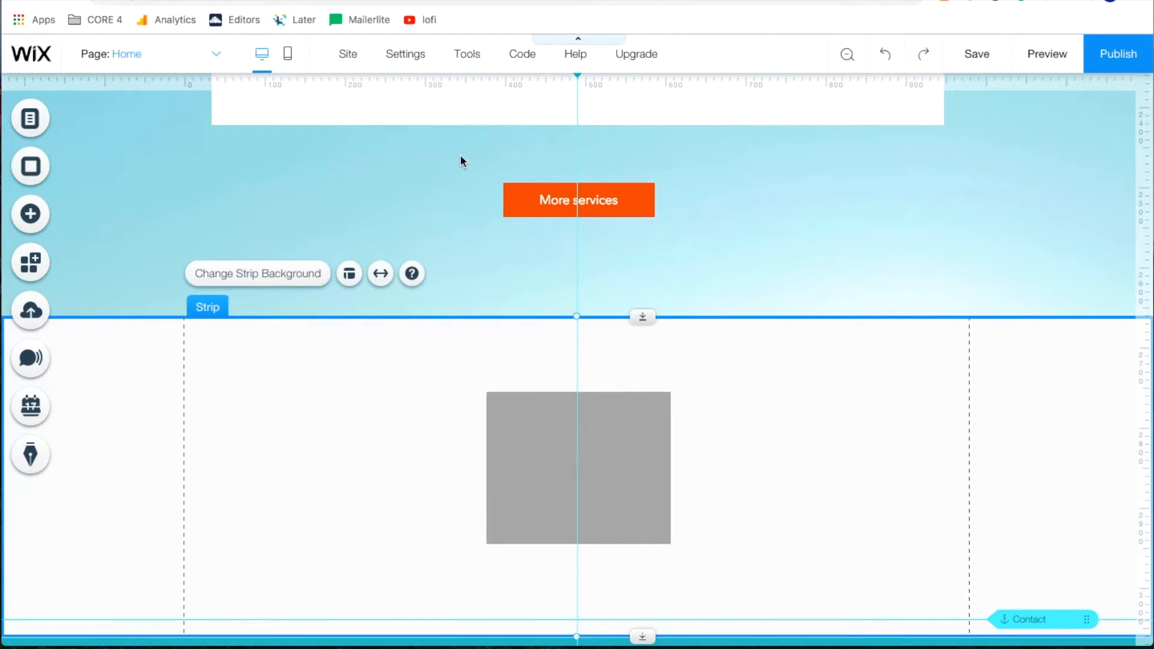
scroll(859, 446, "down", 2)
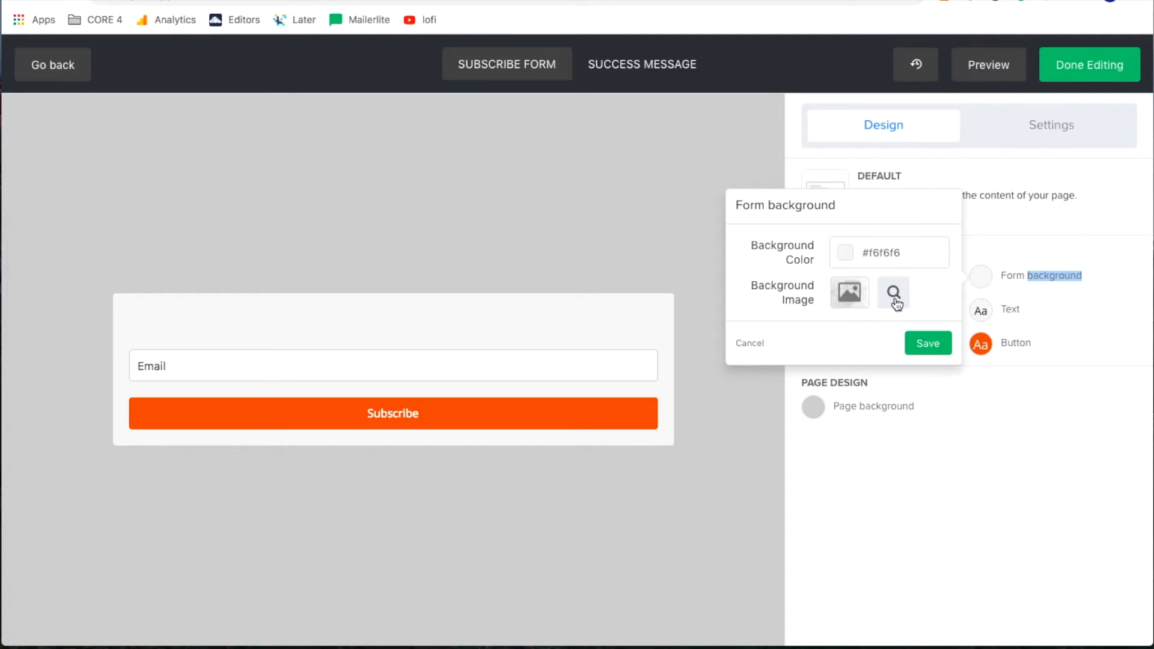
left_click(906, 251)
double_click(906, 254)
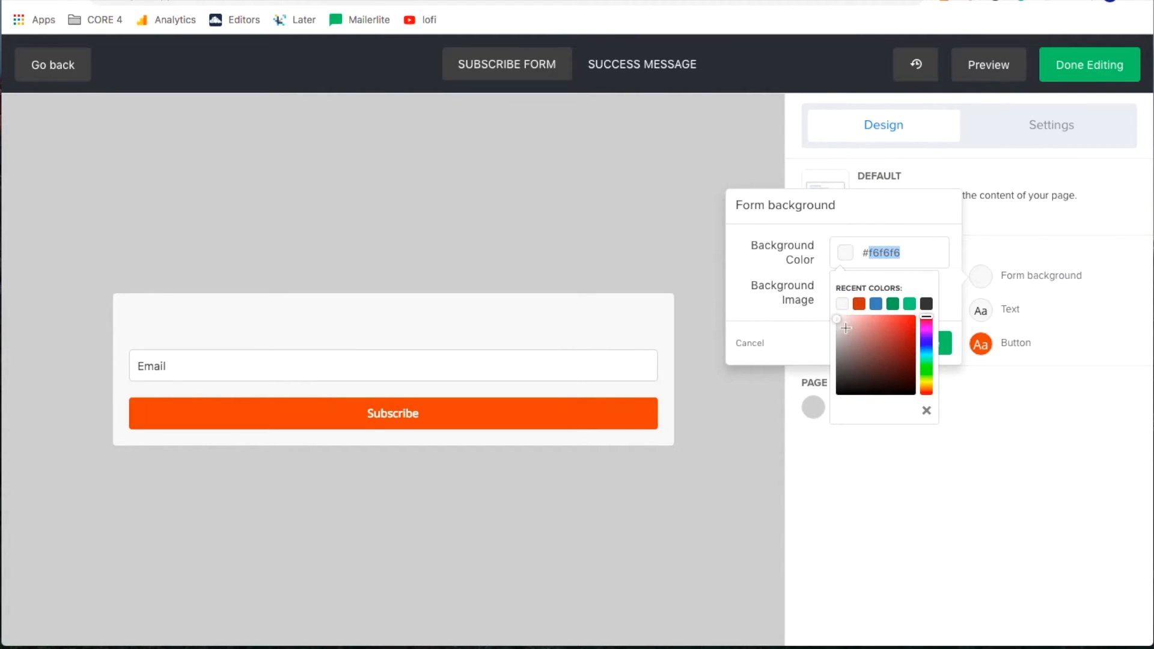
left_click_drag(839, 319, 827, 297)
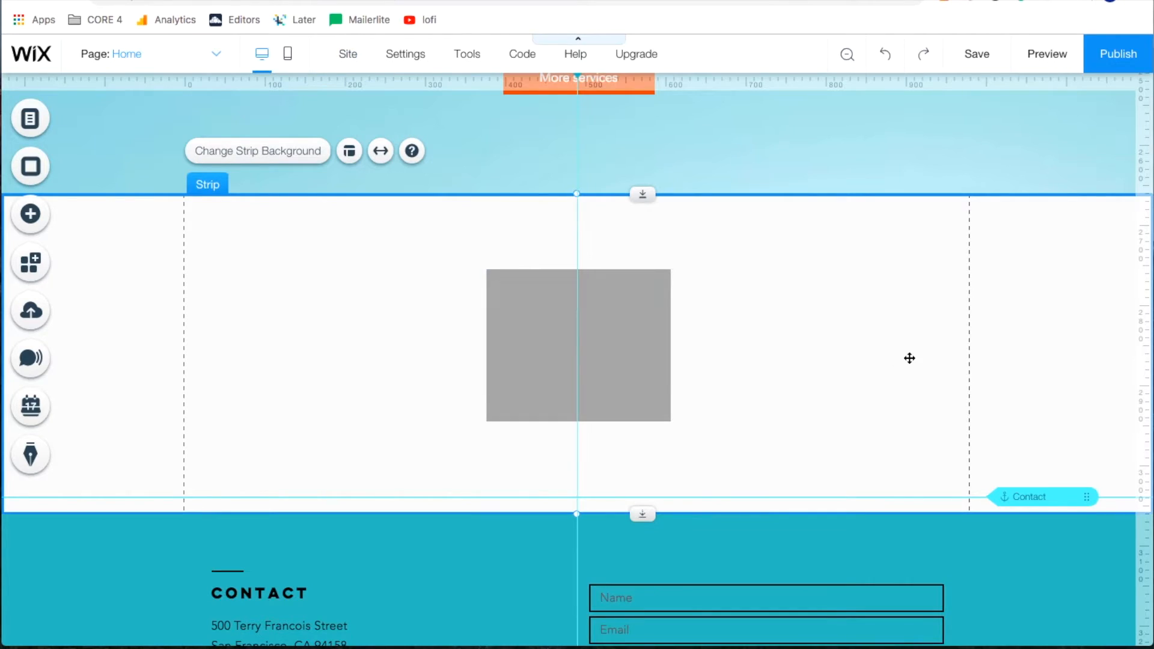
Set the background colour of the strip above the Contact section to the saved blue #4682B4
scroll(908, 358, "up", 2)
scroll(908, 359, "down", 3)
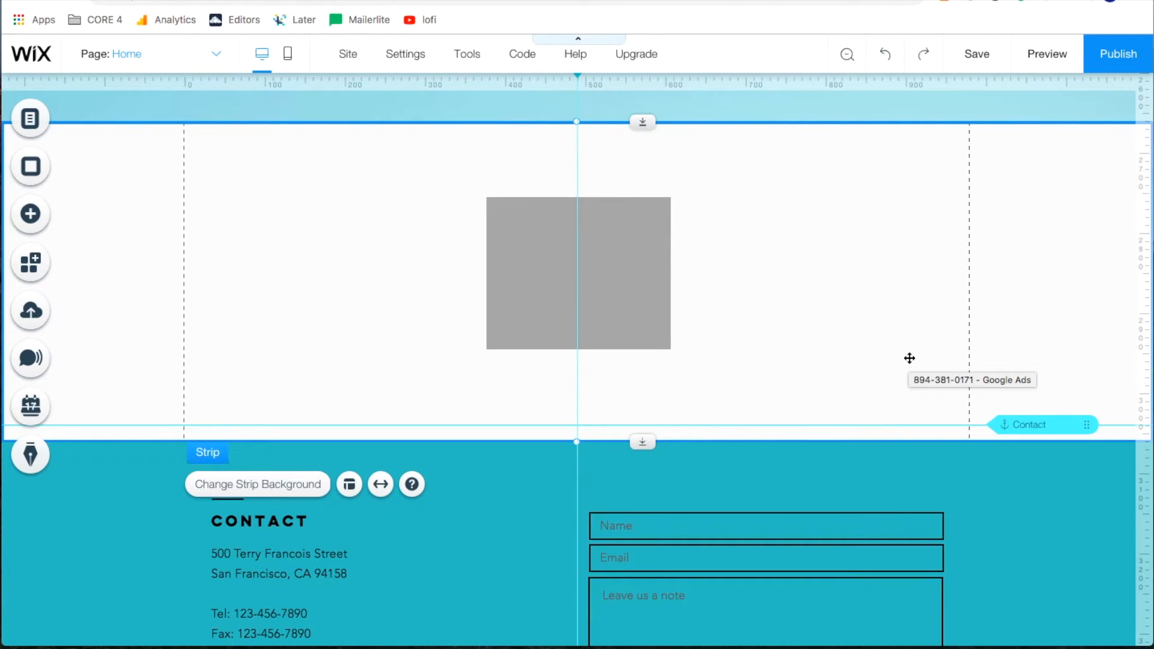
left_click(256, 488)
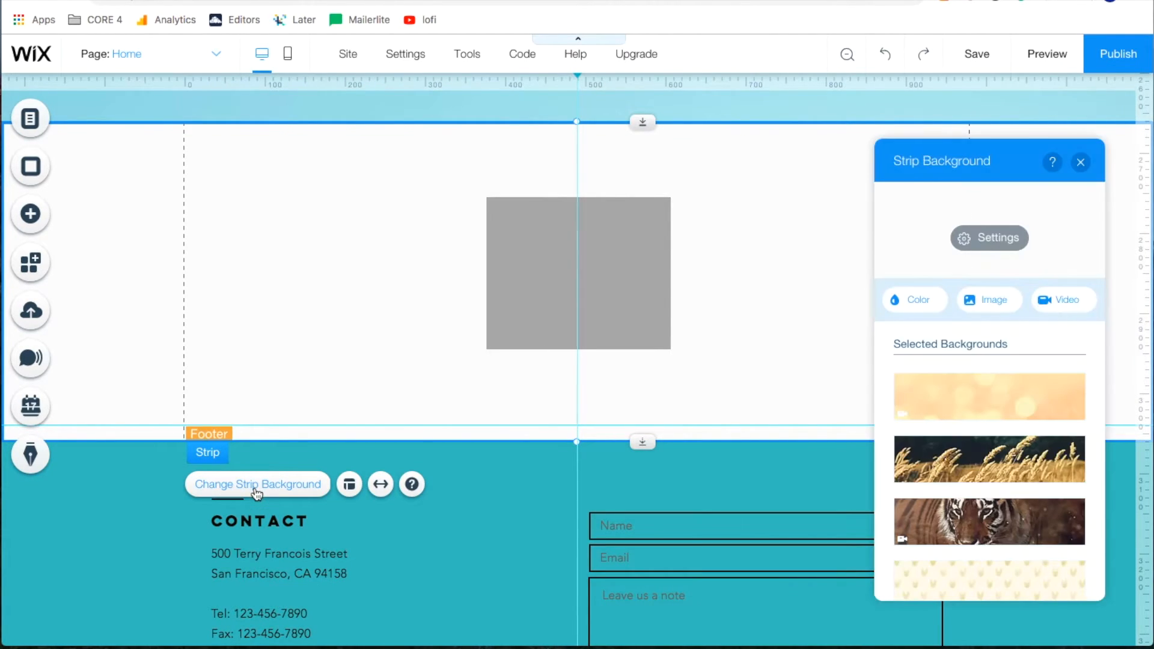
left_click(1017, 244)
left_click(1074, 263)
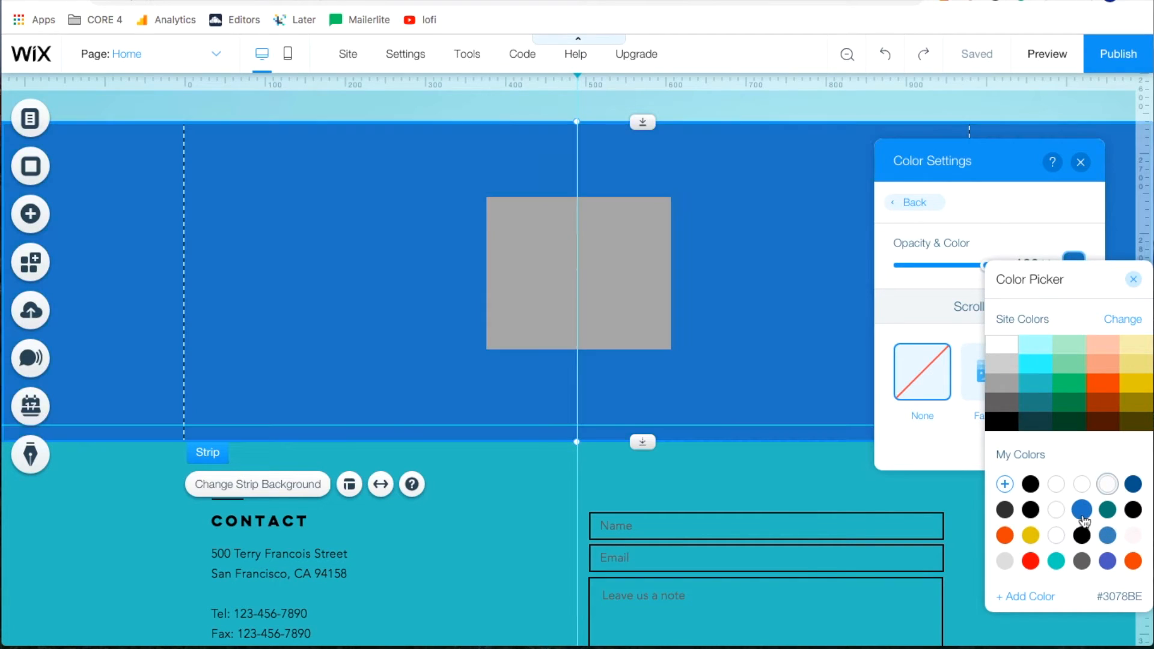
left_click(1082, 511)
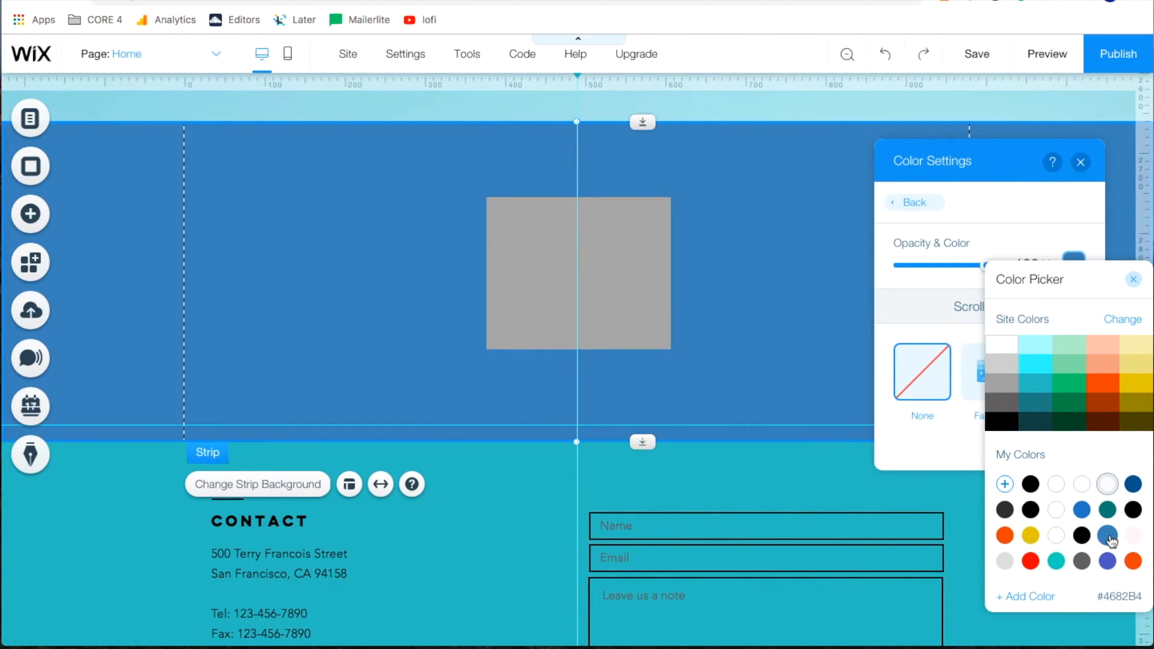
left_click(1109, 536)
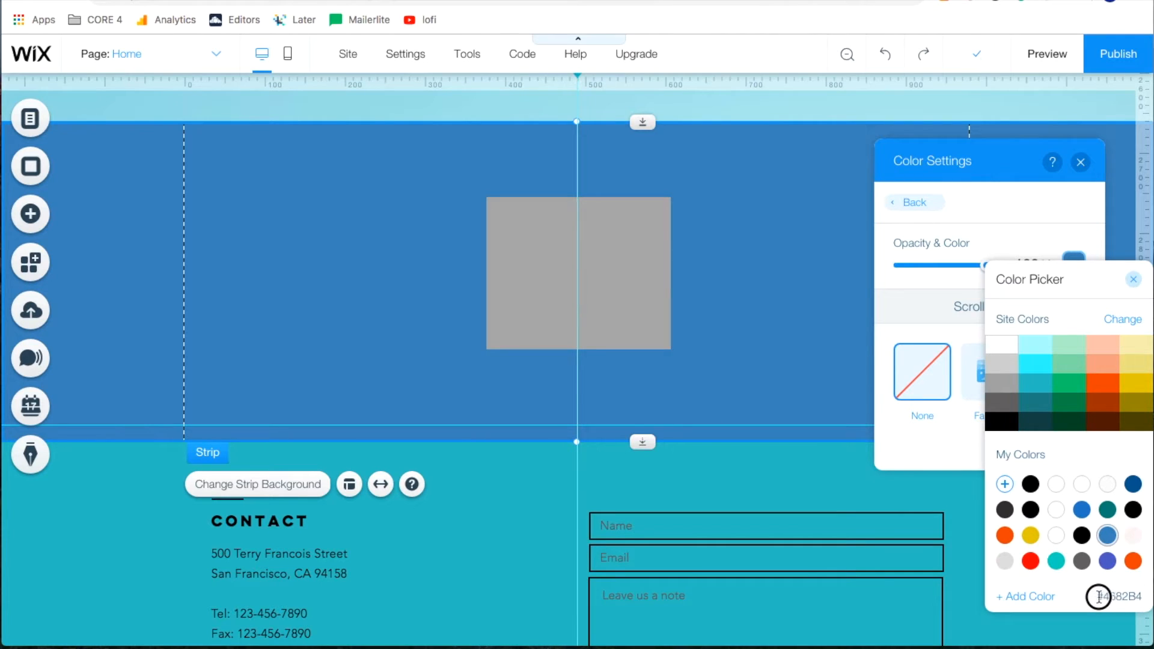
Copy the strip's hex code, switch to MailerLite, and save #4682B4 as the form's background colour
left_click_drag(1099, 597, 1150, 599)
key("ctrl+c")
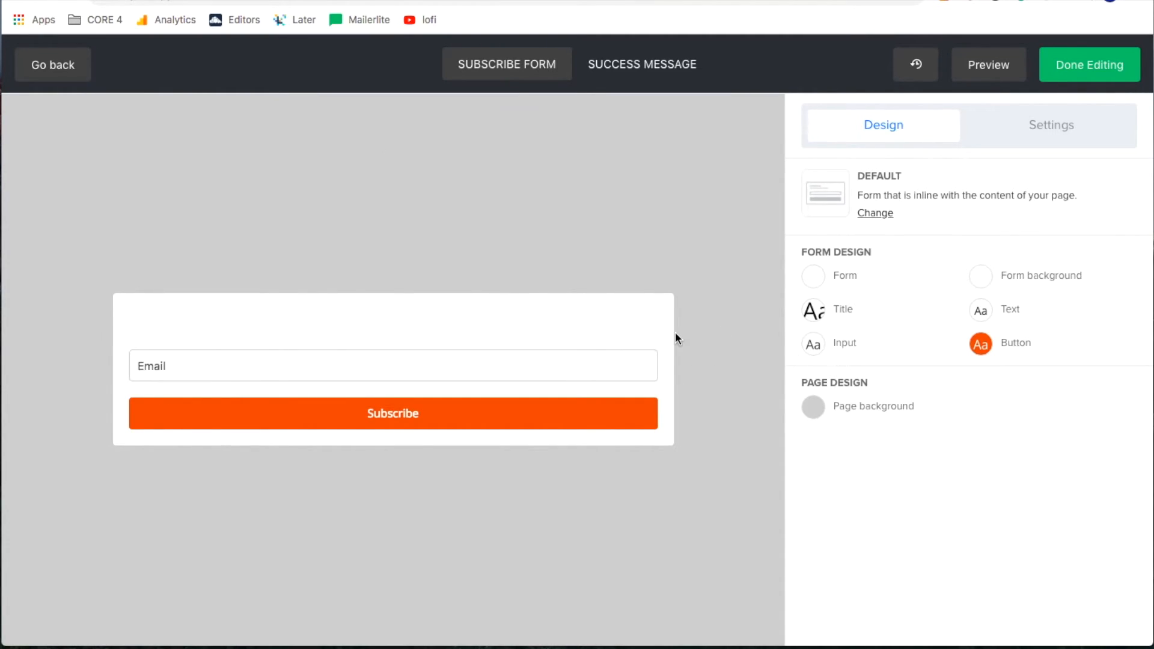
left_click(1030, 275)
left_click_drag(907, 250, 853, 259)
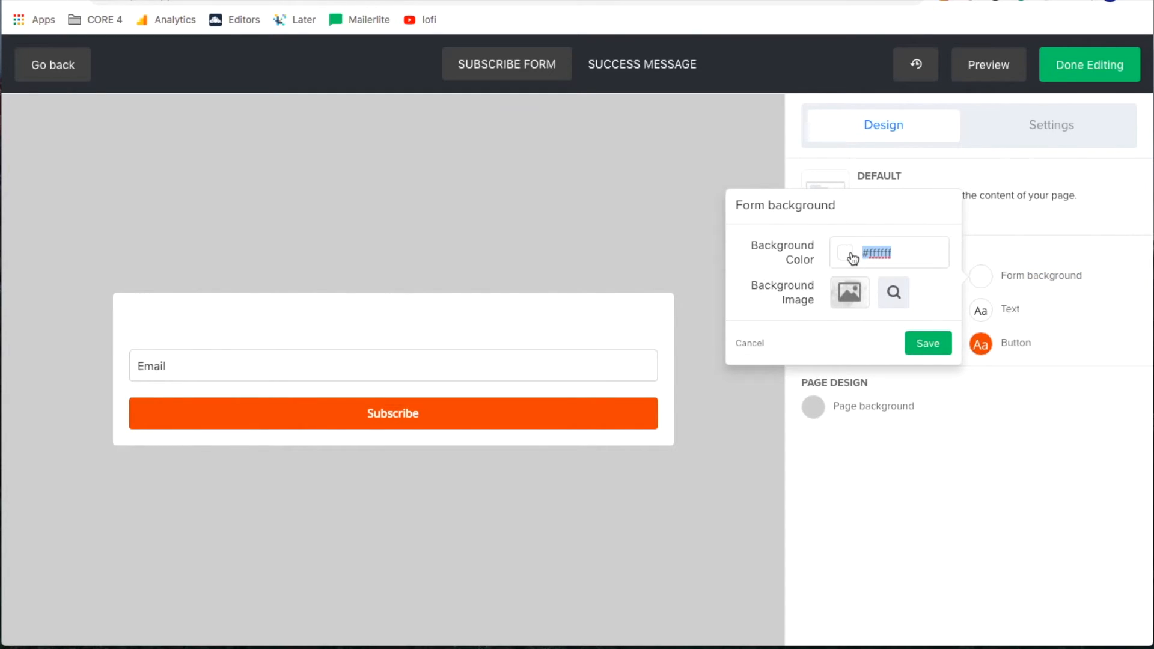
key("ctrl+v")
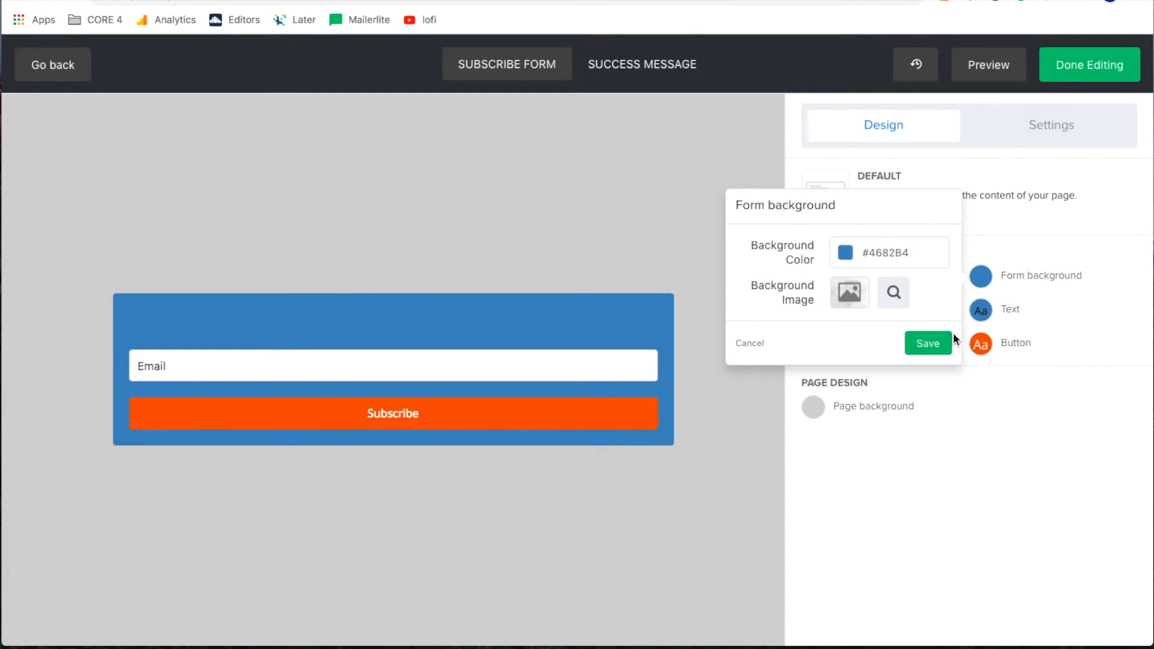
left_click(927, 344)
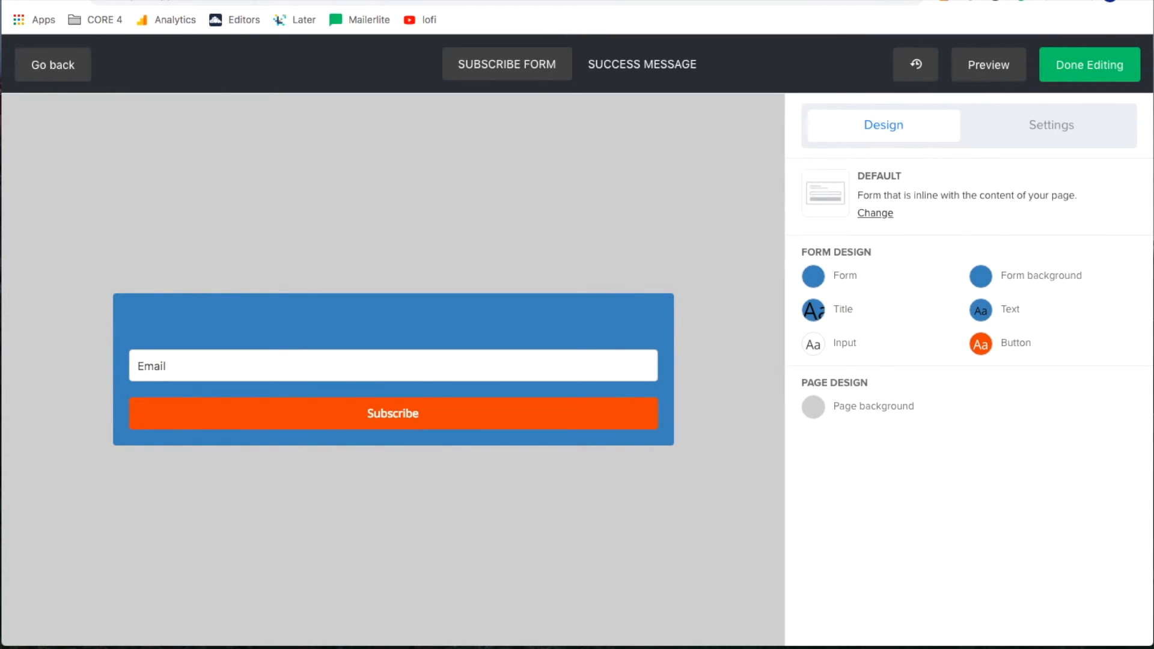
Compare the form with the strip in Wix, and check the success message design in MailerLite
left_click(361, 1)
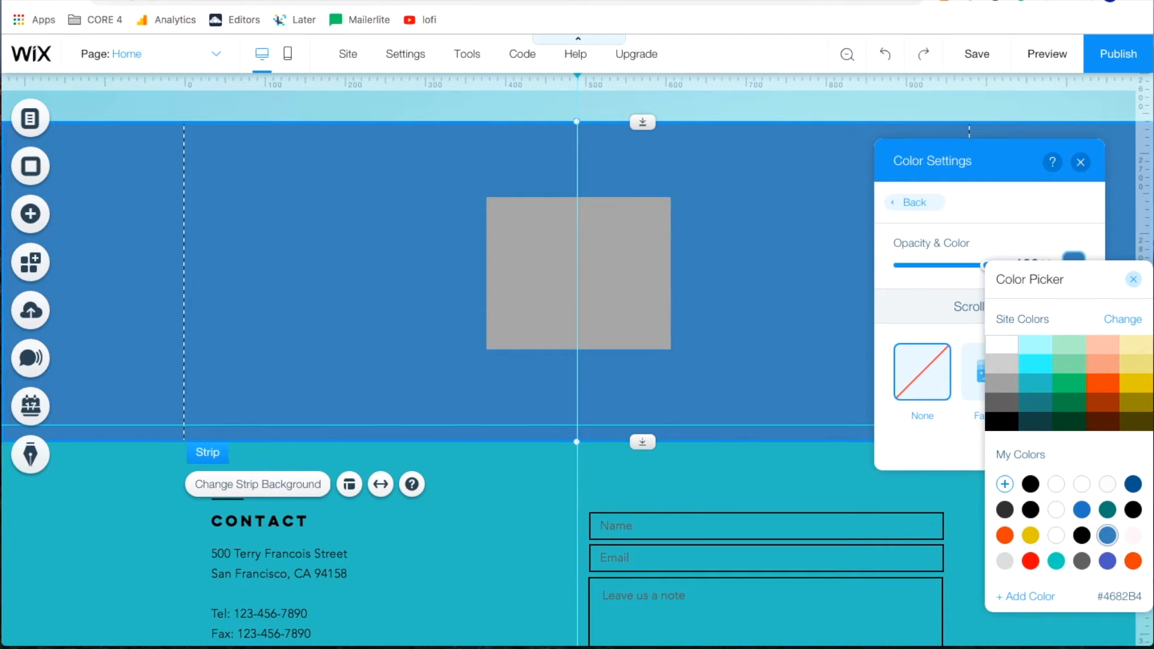
left_click(150, 1)
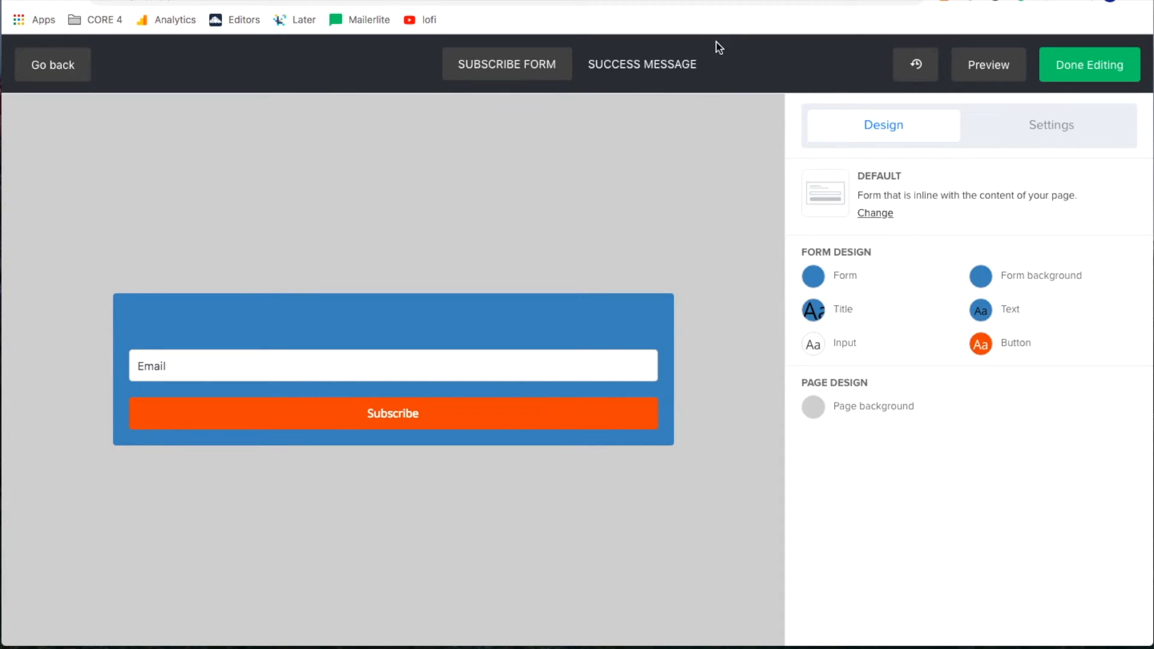
left_click(621, 71)
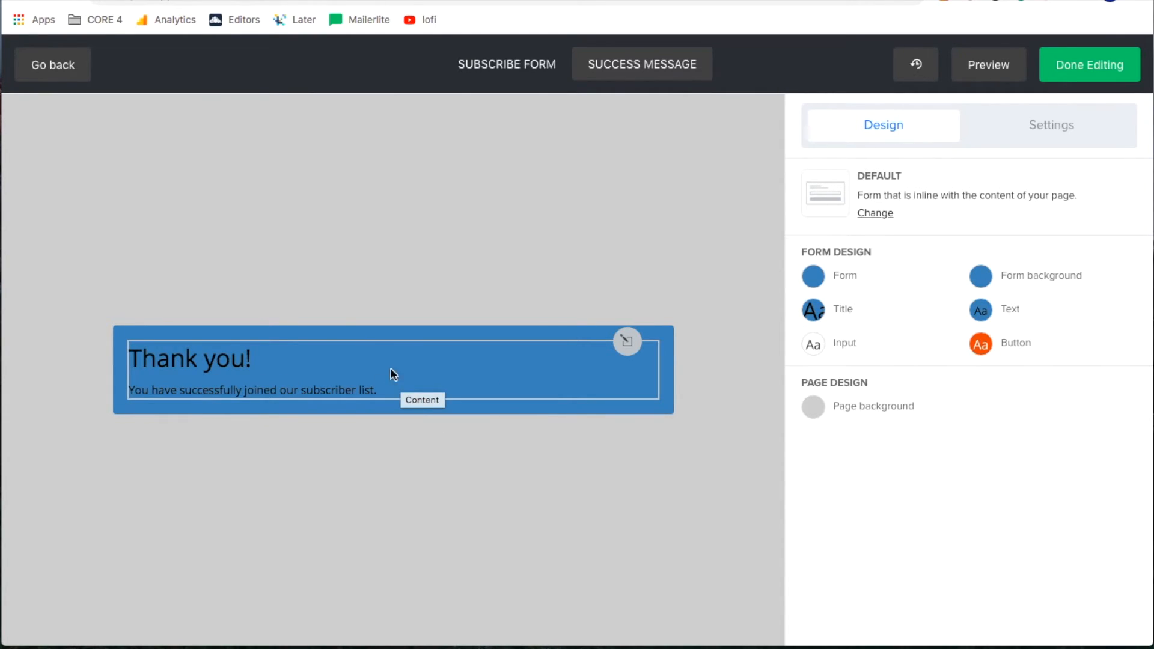
left_click(520, 66)
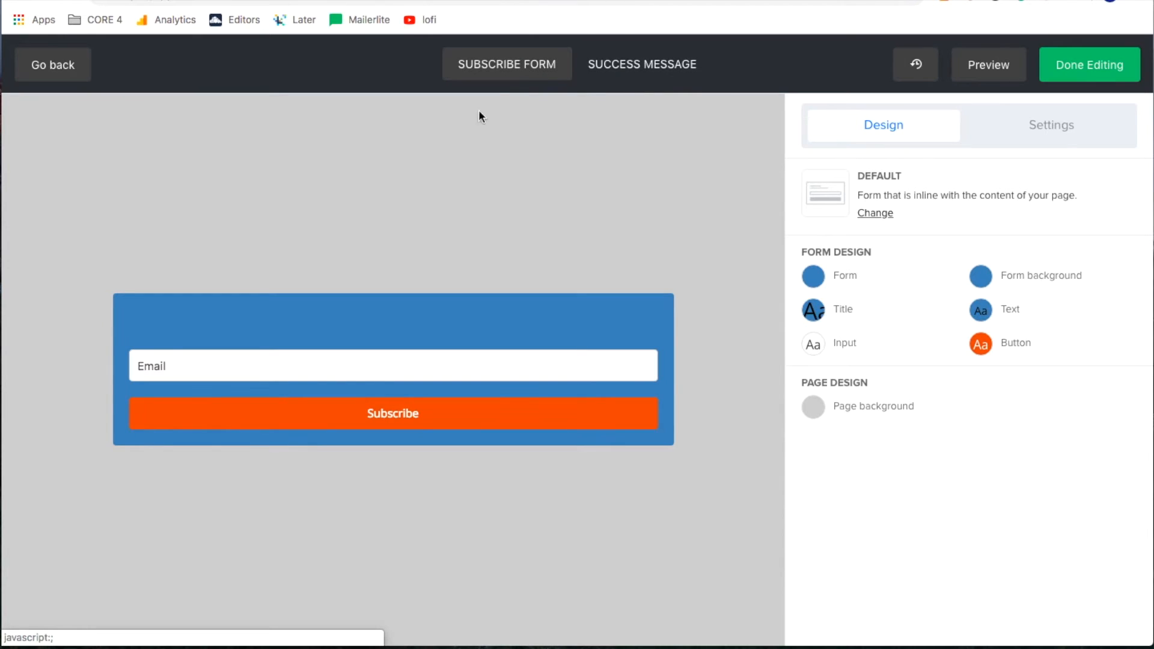
Finish editing the form design and display the HTML version of its embed code
left_click(1104, 68)
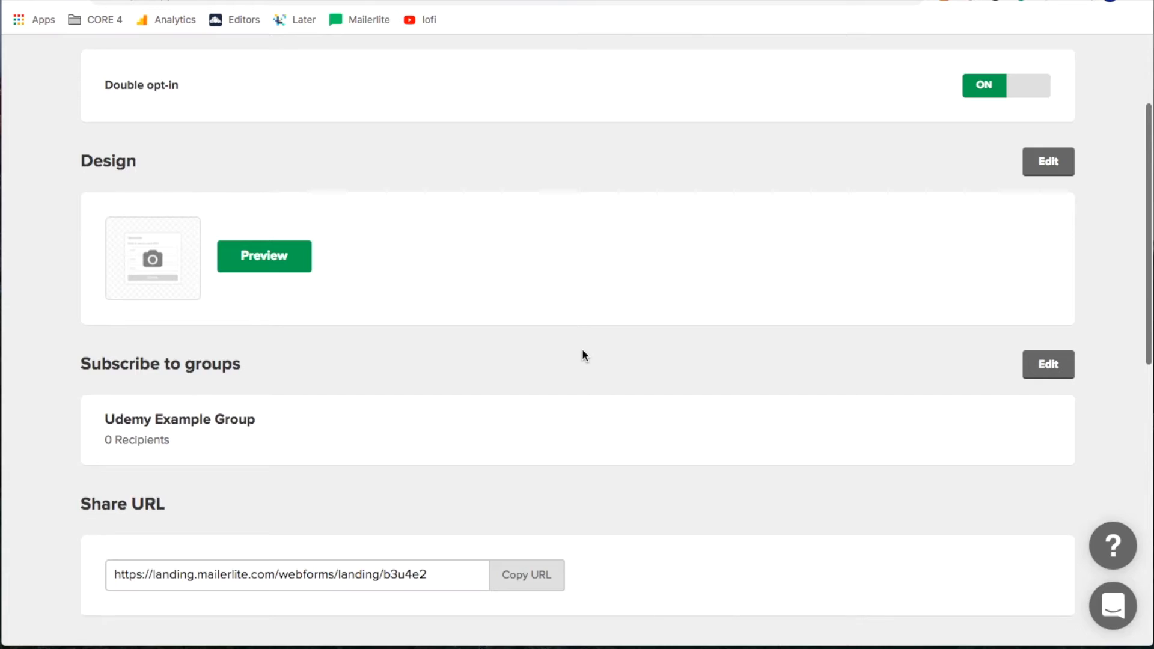
scroll(582, 355, "down", 4)
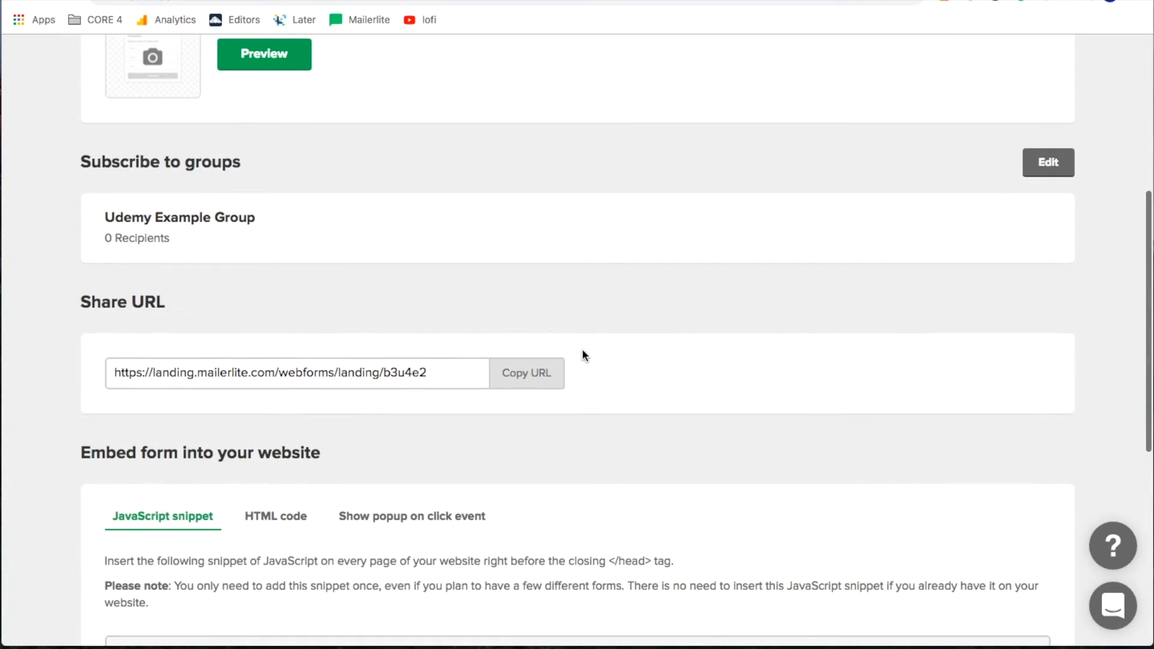
scroll(582, 351, "down", 5)
left_click(271, 175)
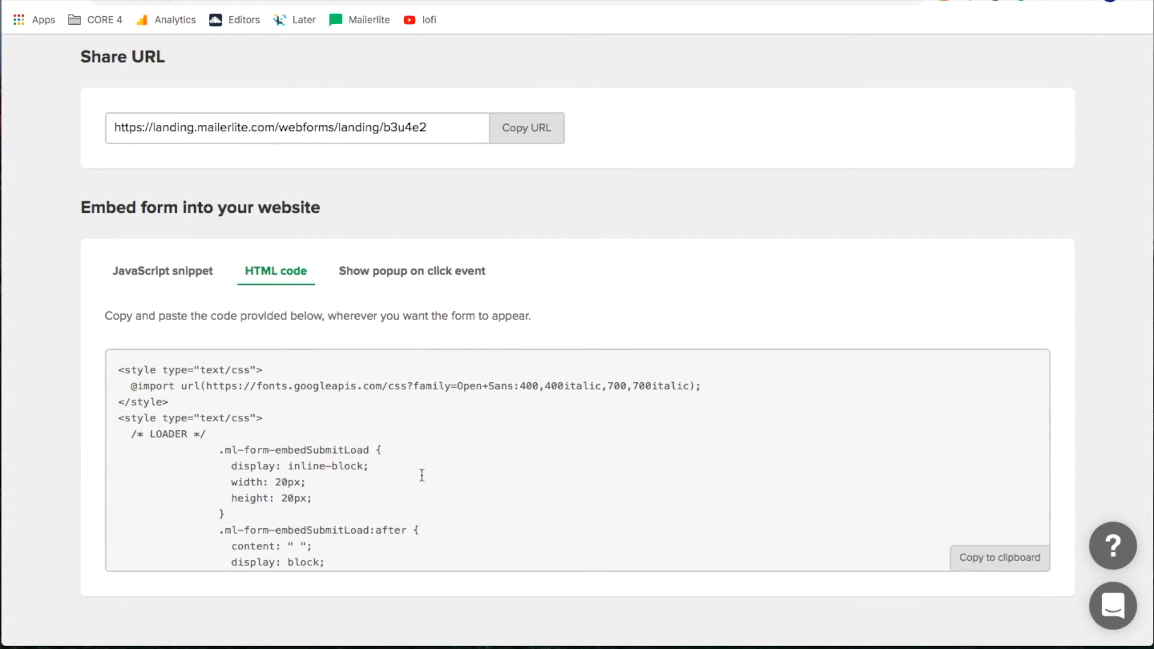
Select the form's entire HTML embed code and copy it
left_click(422, 475)
scroll(422, 475, "down", 15)
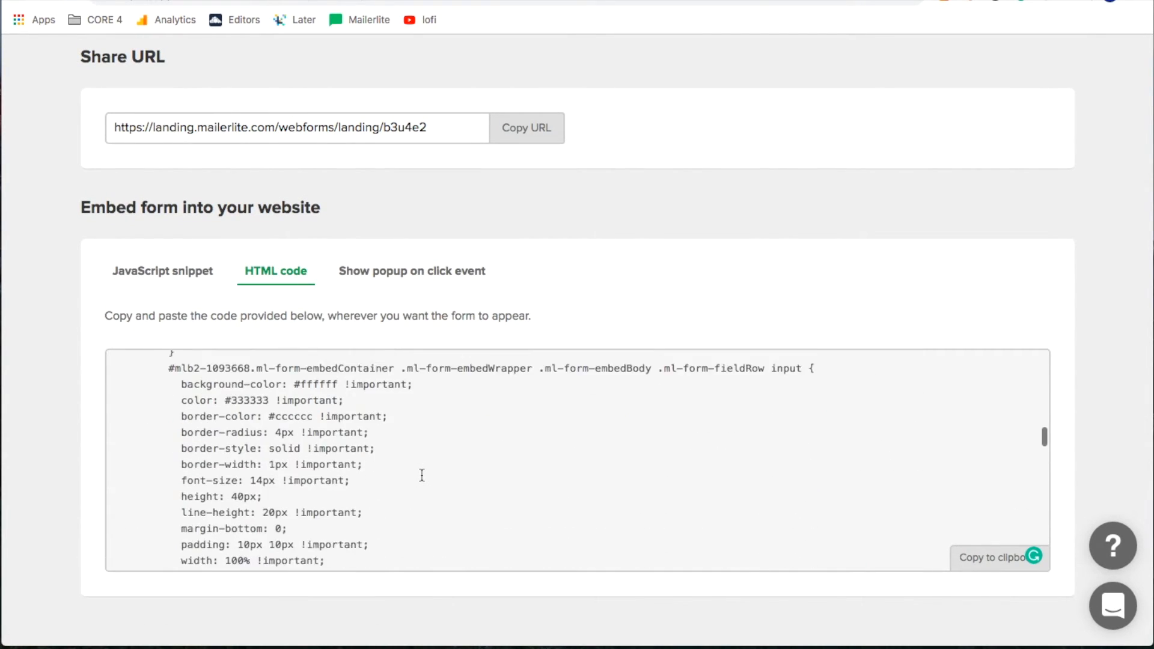
scroll(422, 474, "down", 20)
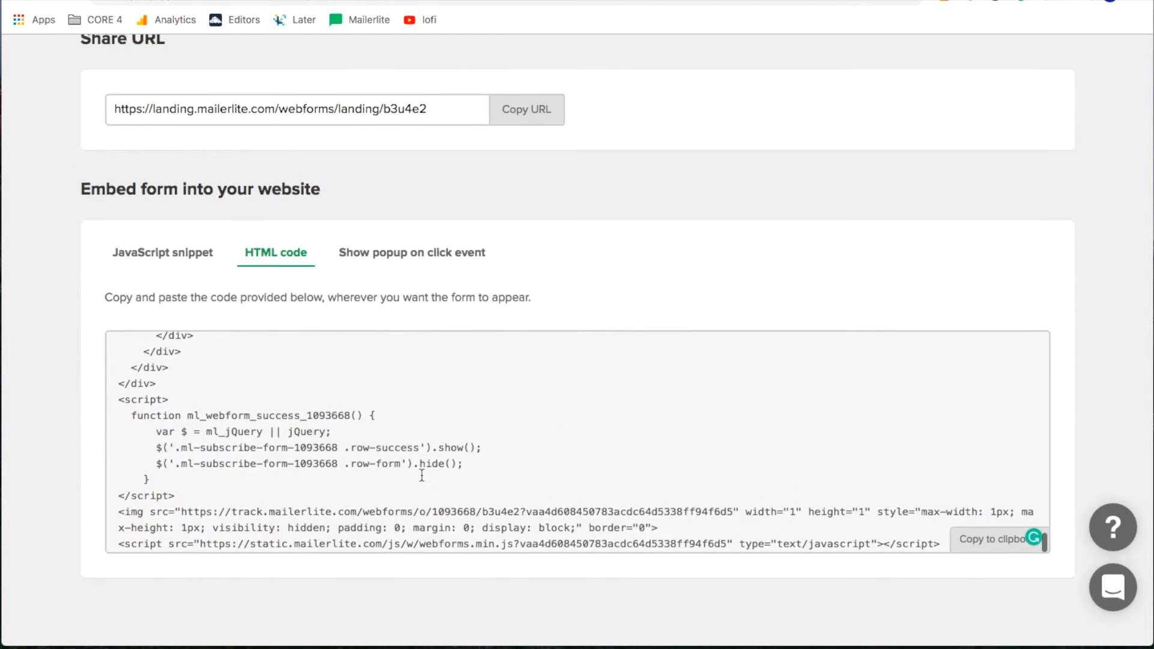
left_click_drag(942, 561, 287, 412)
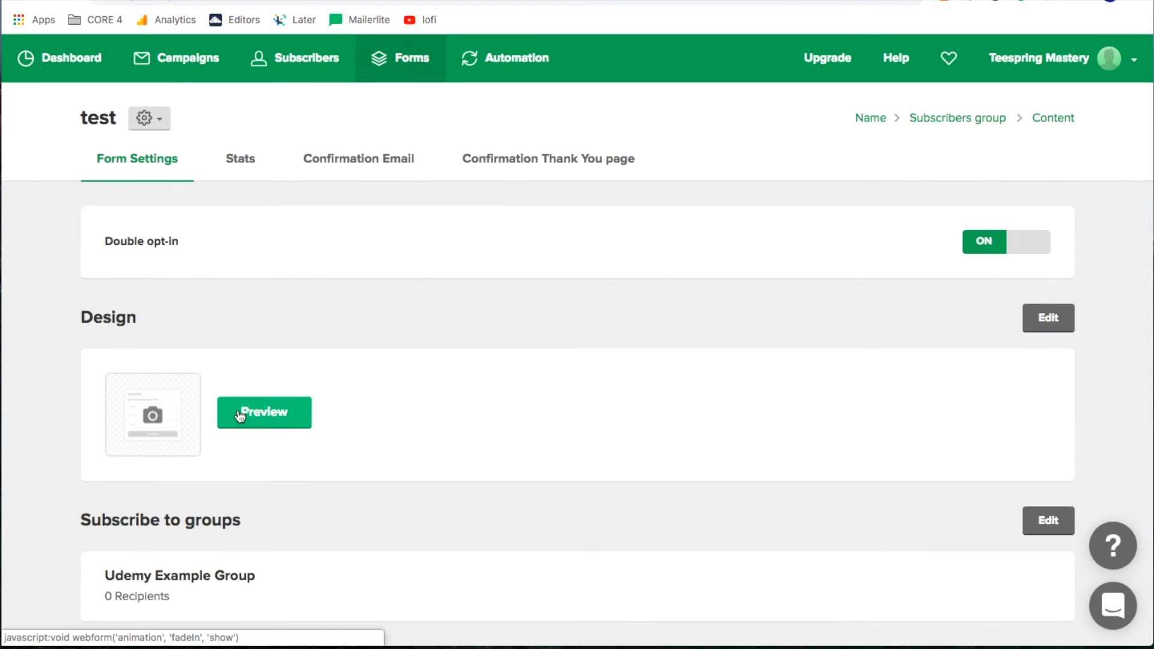
scroll(426, 421, "down", 8)
scroll(427, 423, "down", 5)
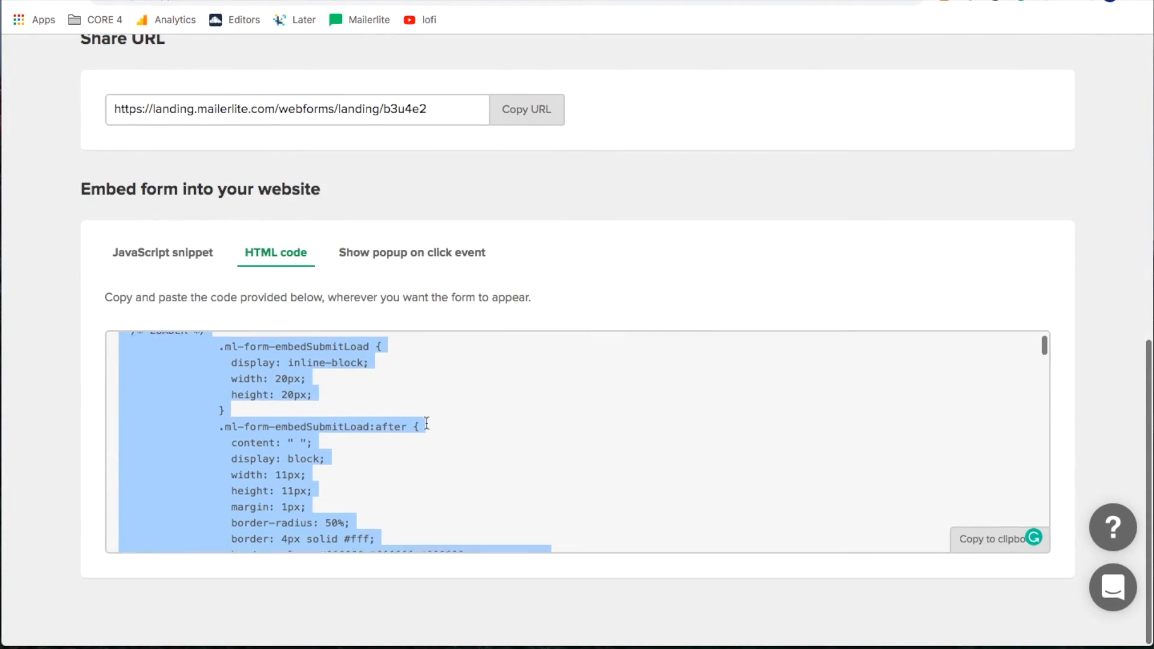
left_click(490, 445)
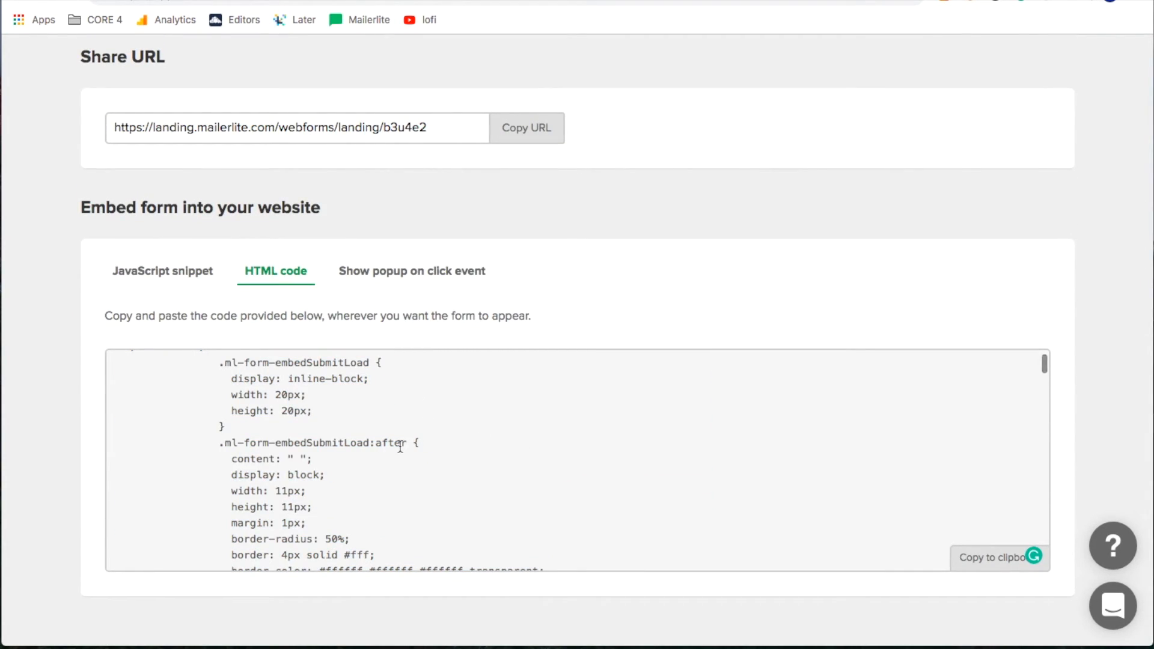
key("super+a")
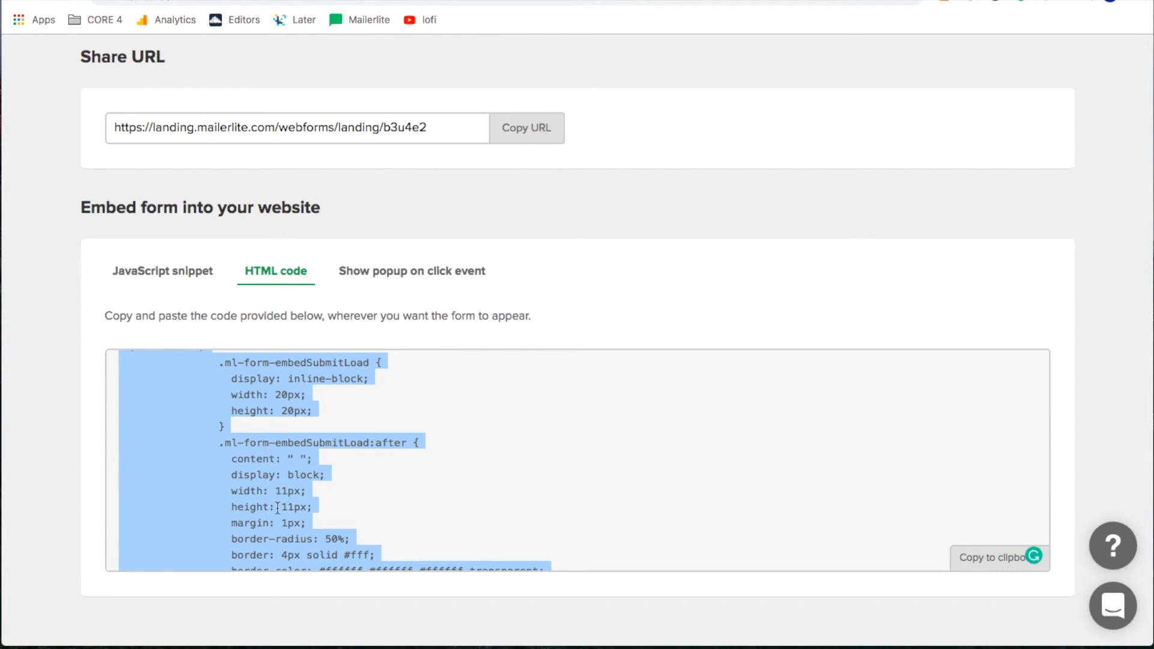
Switch to Wix, paste the copied embed code into the HTML iframe in the blue strip, and apply it
left_click(351, 7)
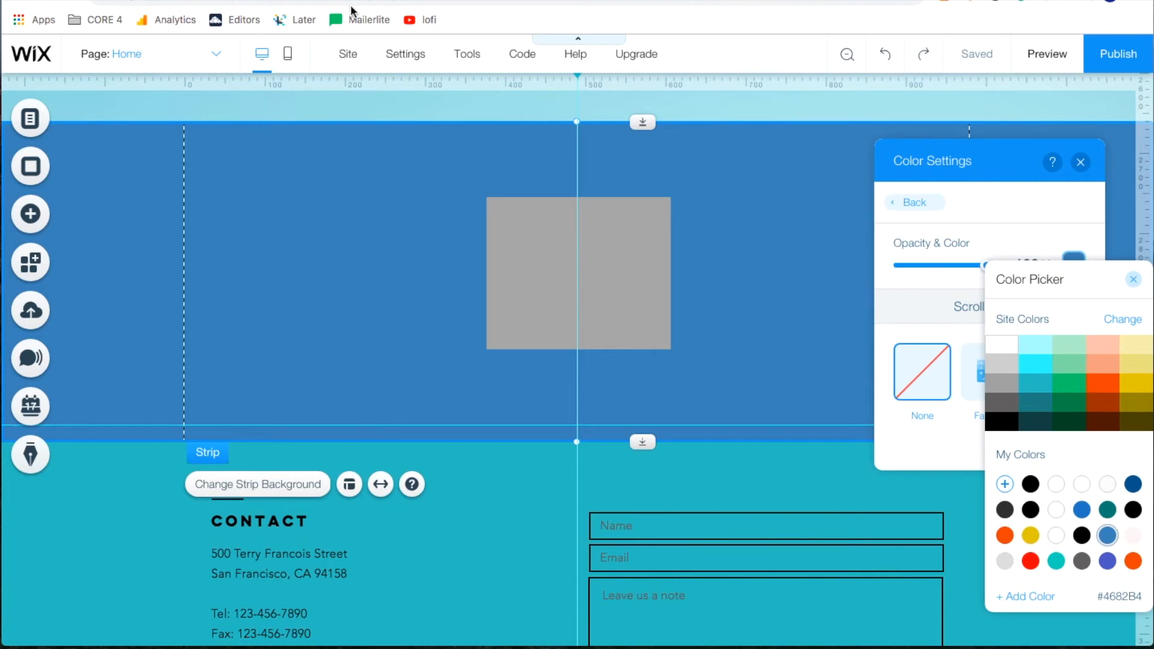
left_click(572, 278)
left_click(549, 258)
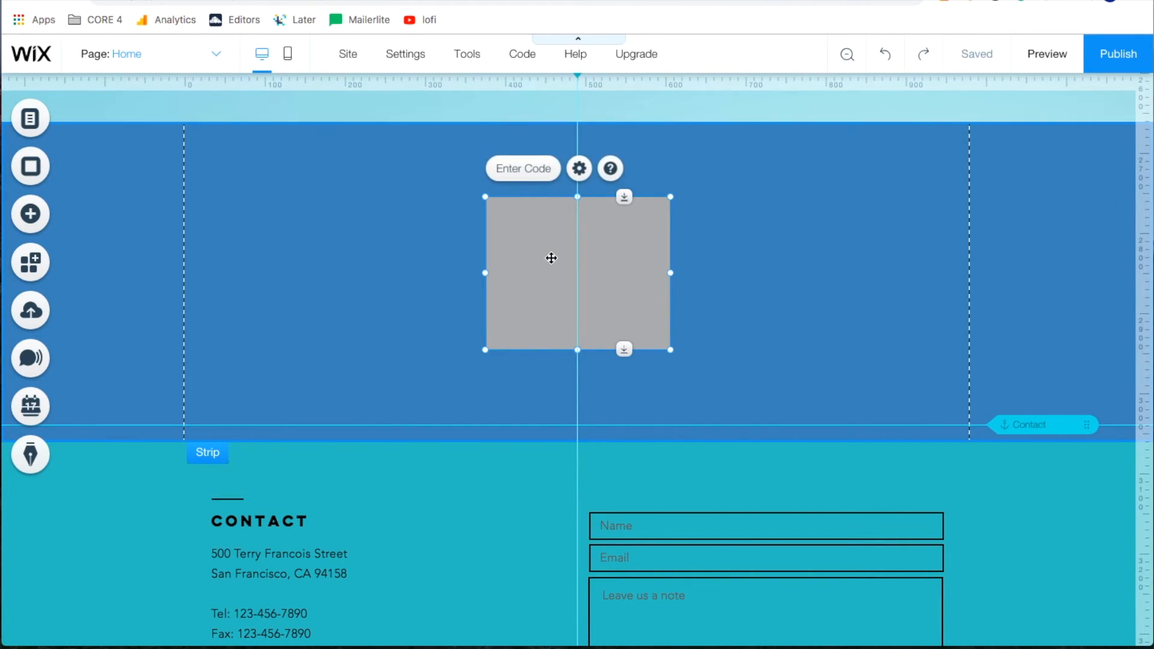
left_click(521, 170)
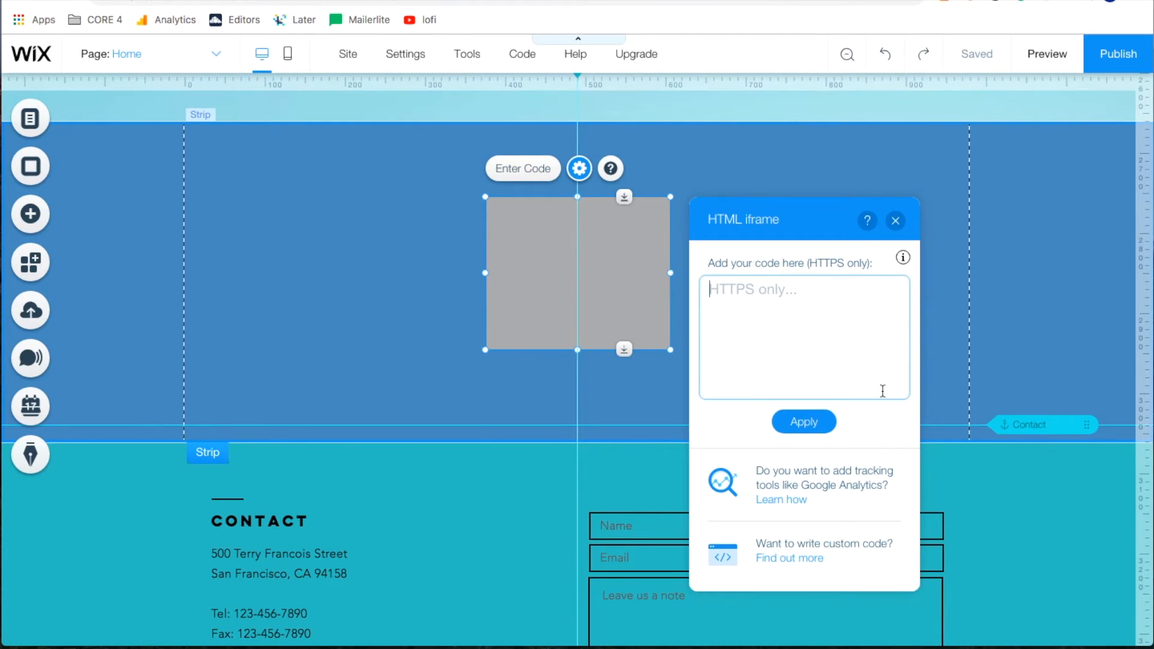
key("ctrl+v")
left_click(799, 424)
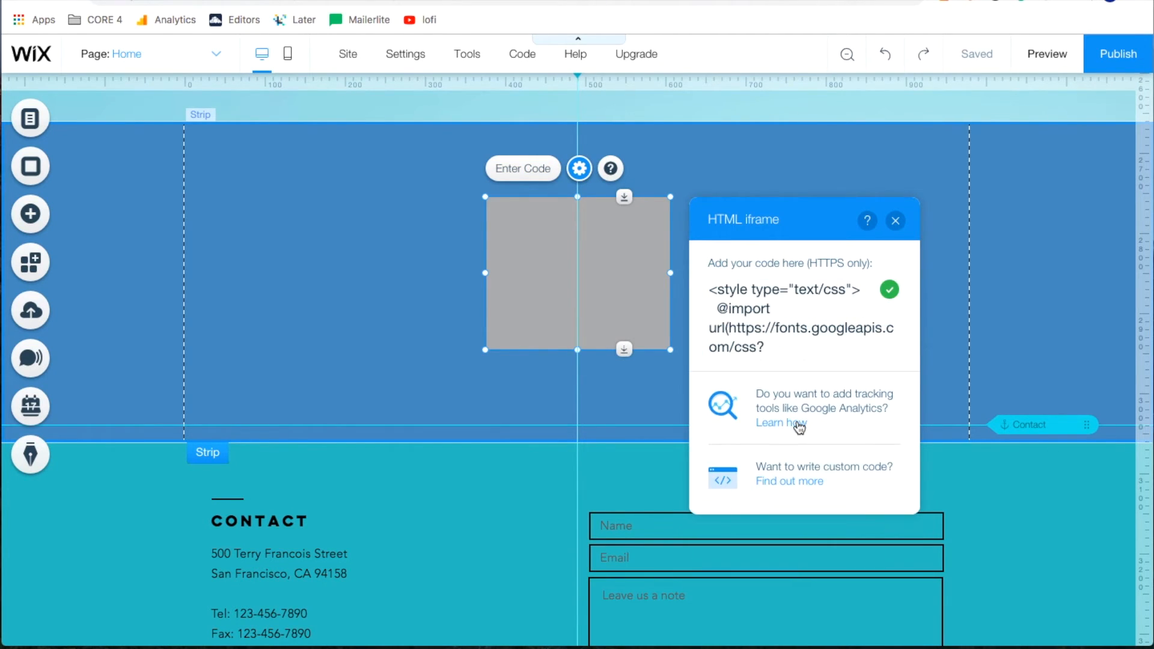
Close the iframe settings, widen the embedded form, and centre it in the strip
left_click(896, 221)
left_click_drag(652, 268, 990, 299)
left_click_drag(694, 259, 589, 261)
left_click(959, 263)
scroll(907, 252, "up", 1)
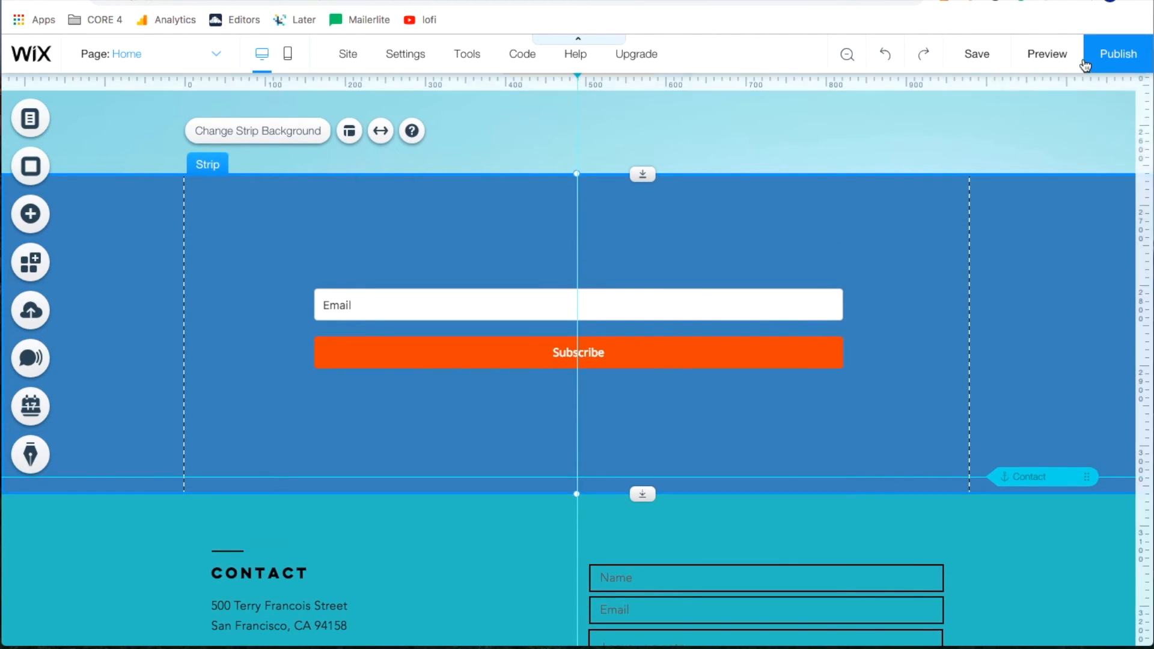
Preview the home page to check the embedded signup form in its strip, and return to the editor
left_click(1047, 60)
scroll(844, 324, "up", 8)
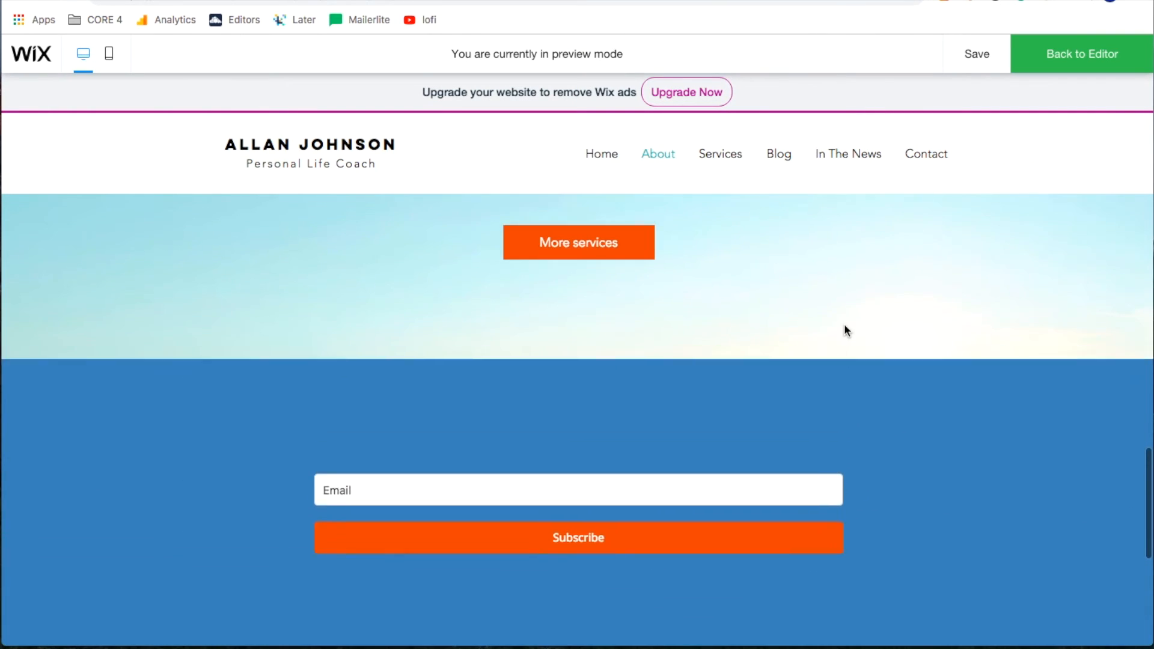
scroll(844, 325, "down", 8)
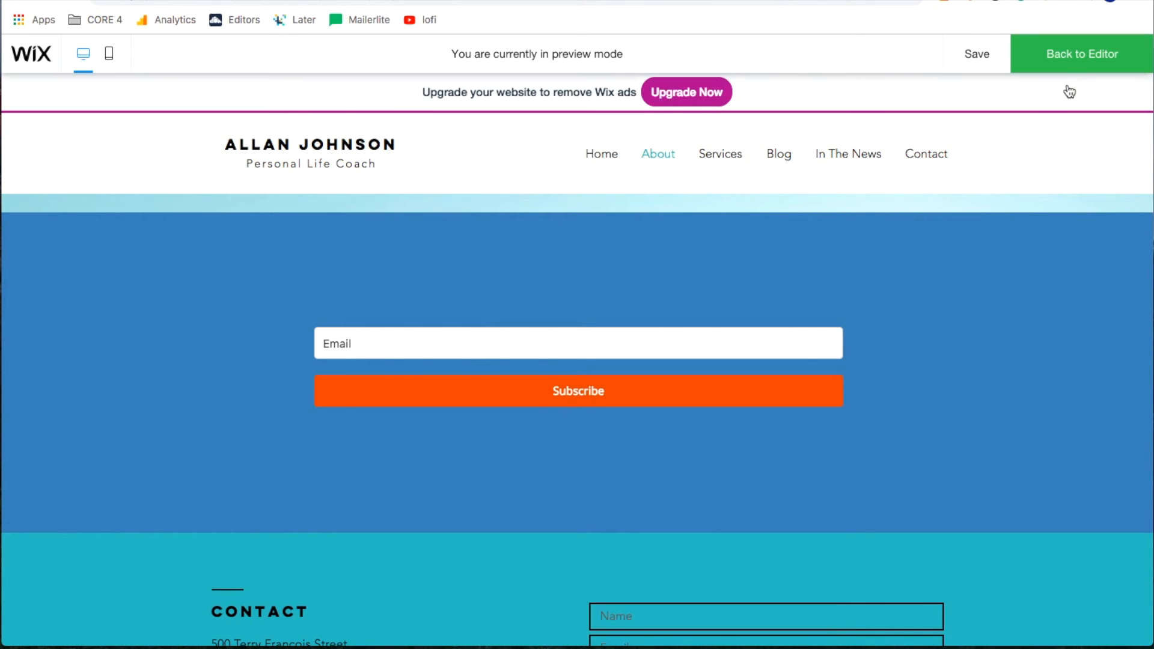
left_click(1080, 63)
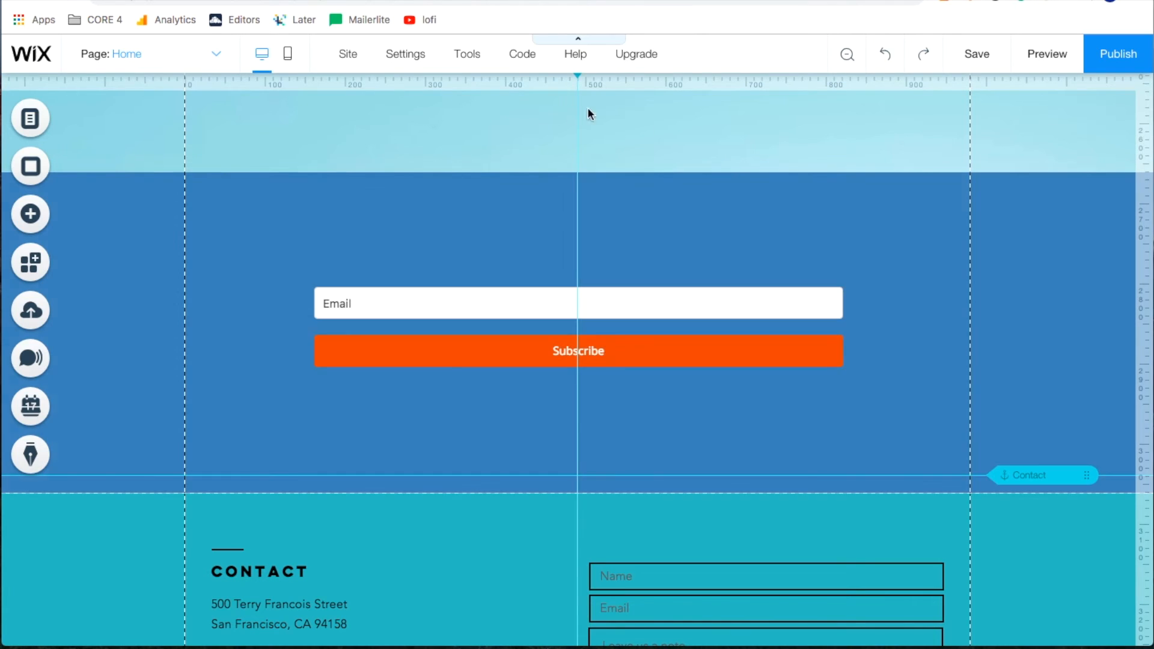
scroll(609, 260, "up", 9)
scroll(608, 258, "down", 8)
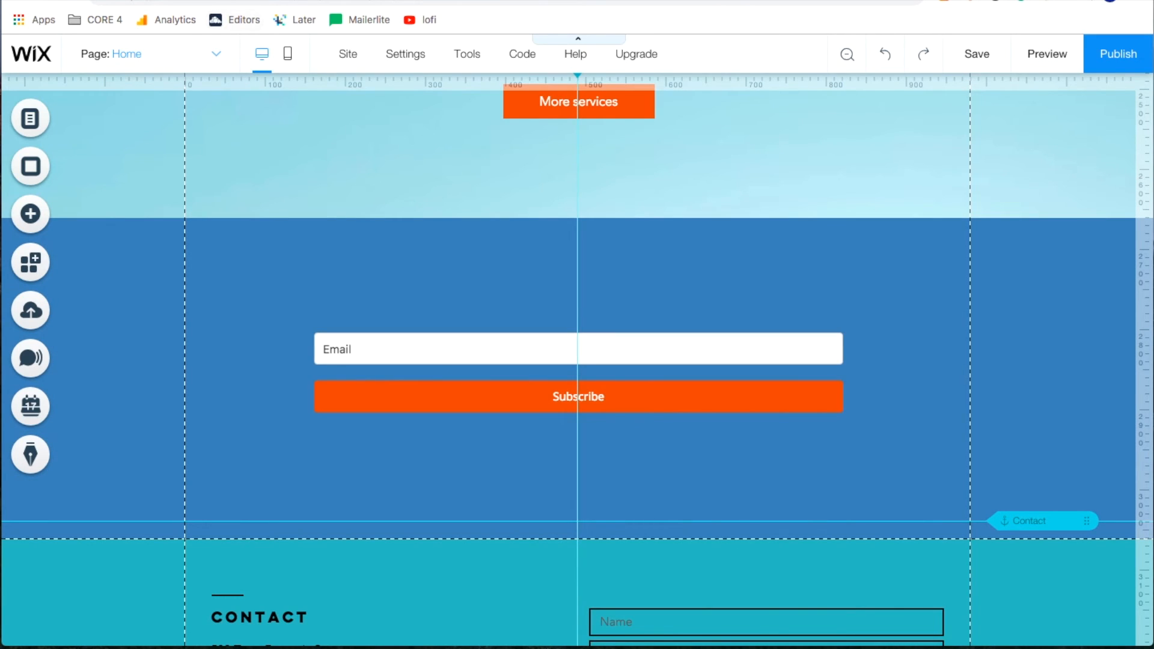
Switch to MailerLite, review the form's HTML embed code, and reopen and close the form design
left_click(212, 0)
scroll(532, 259, "up", 3)
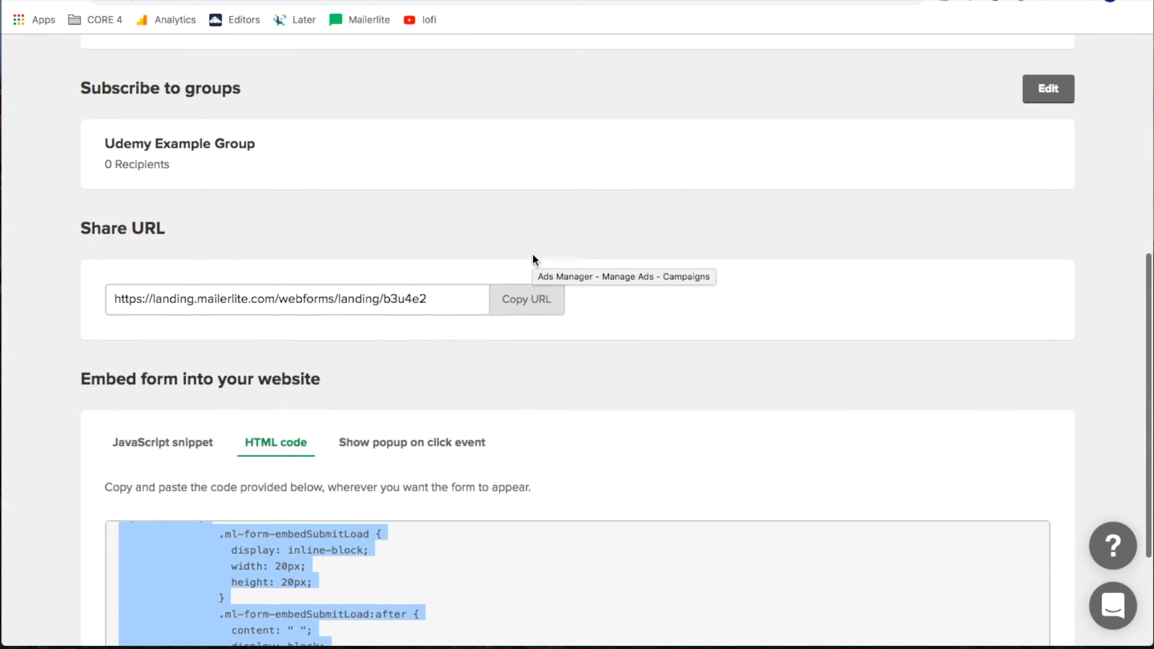
scroll(532, 260, "down", 4)
scroll(403, 430, "down", 4)
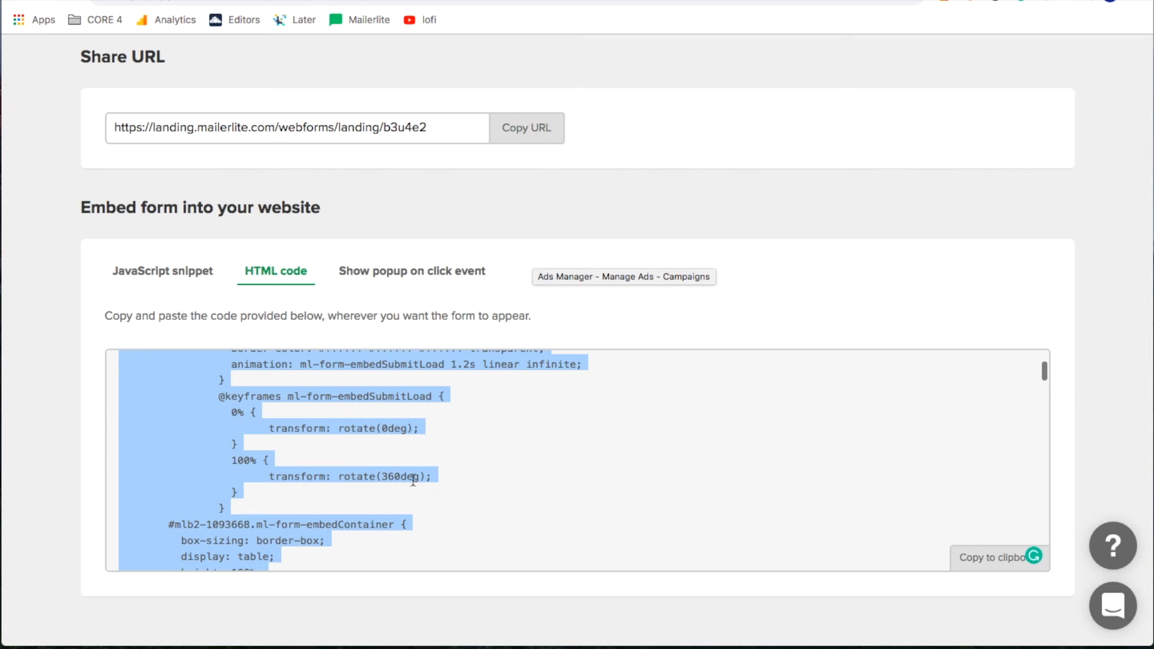
scroll(962, 312, "up", 10)
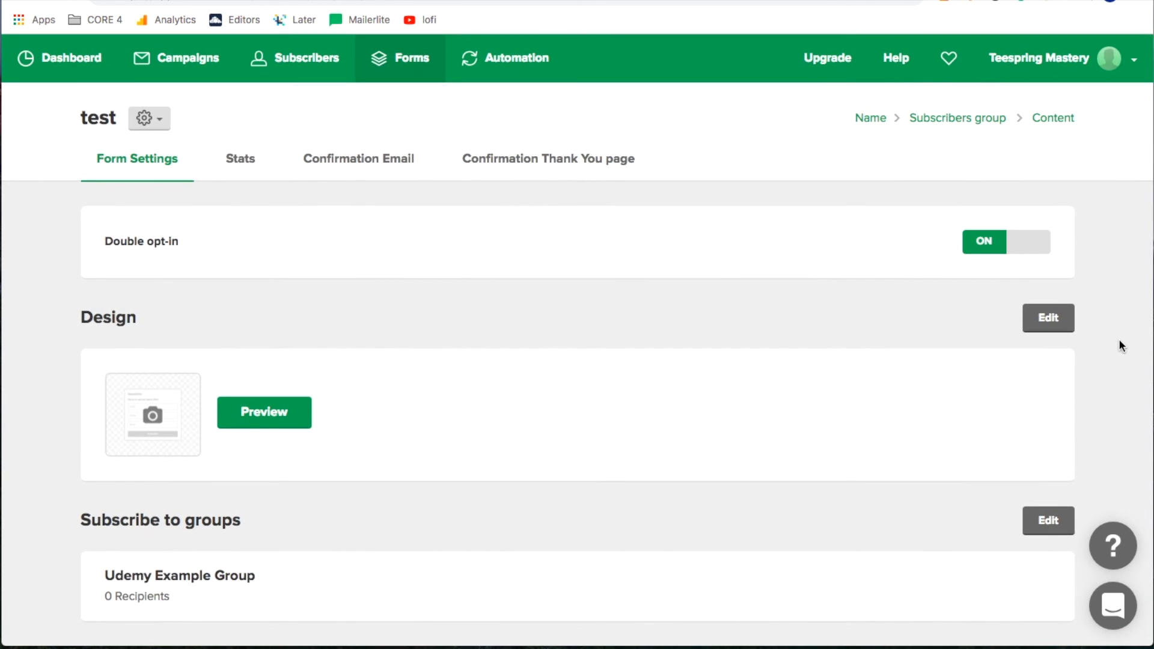
left_click(1054, 329)
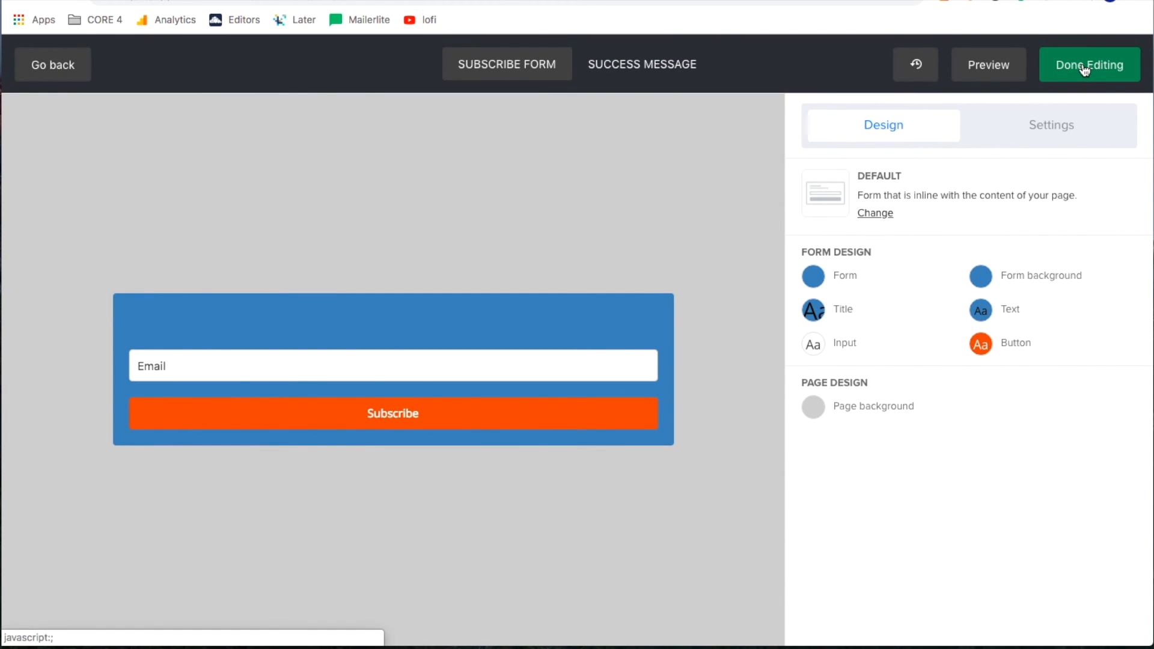
left_click(1086, 71)
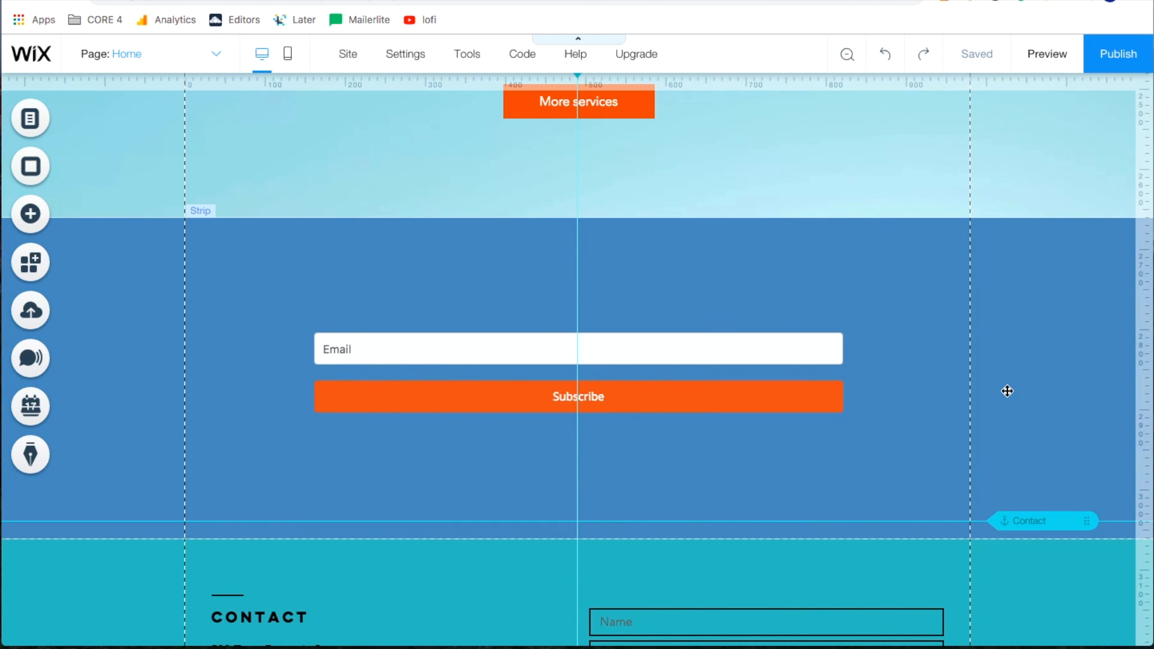
left_click(1008, 391)
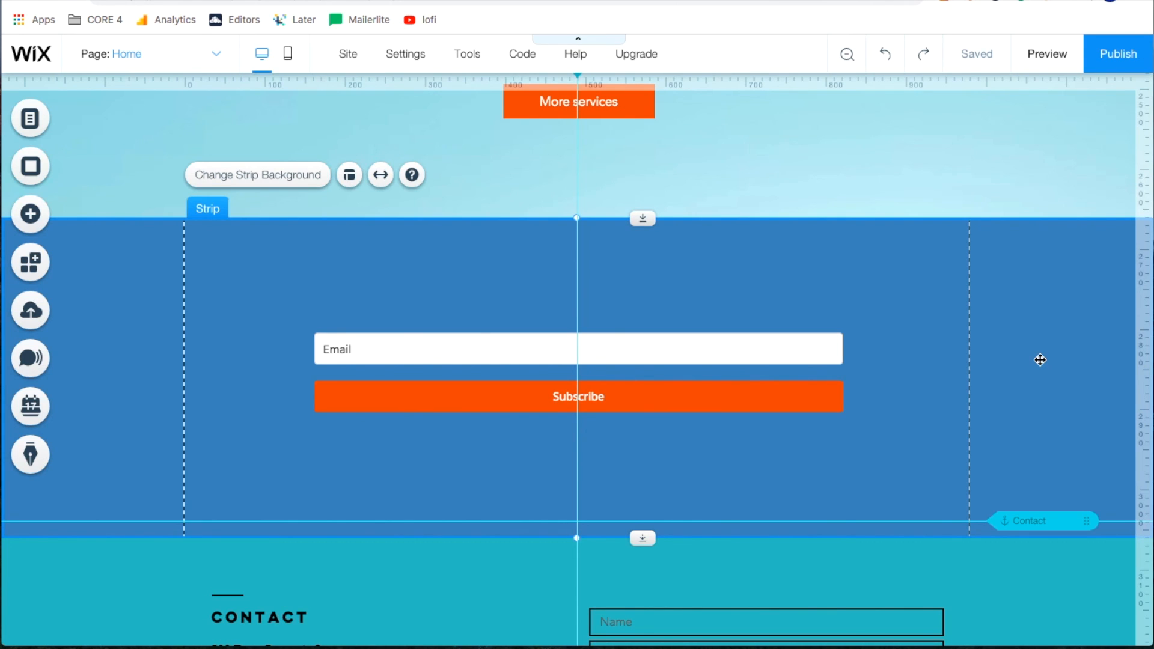
scroll(1040, 360, "down", 2)
scroll(1041, 360, "up", 1)
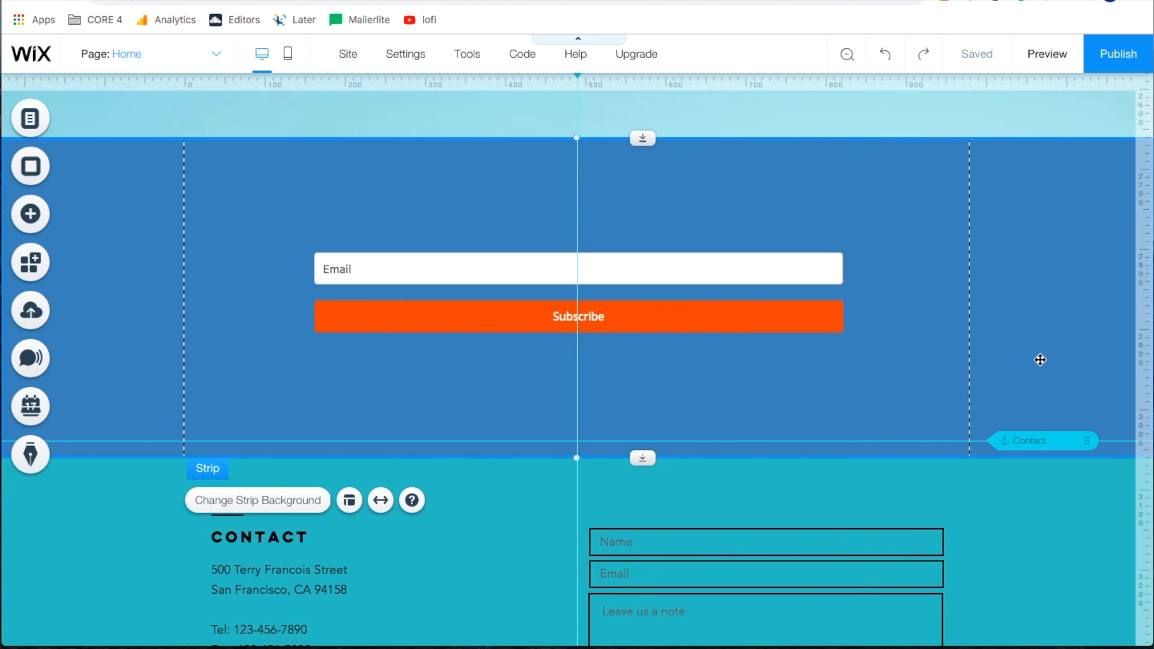